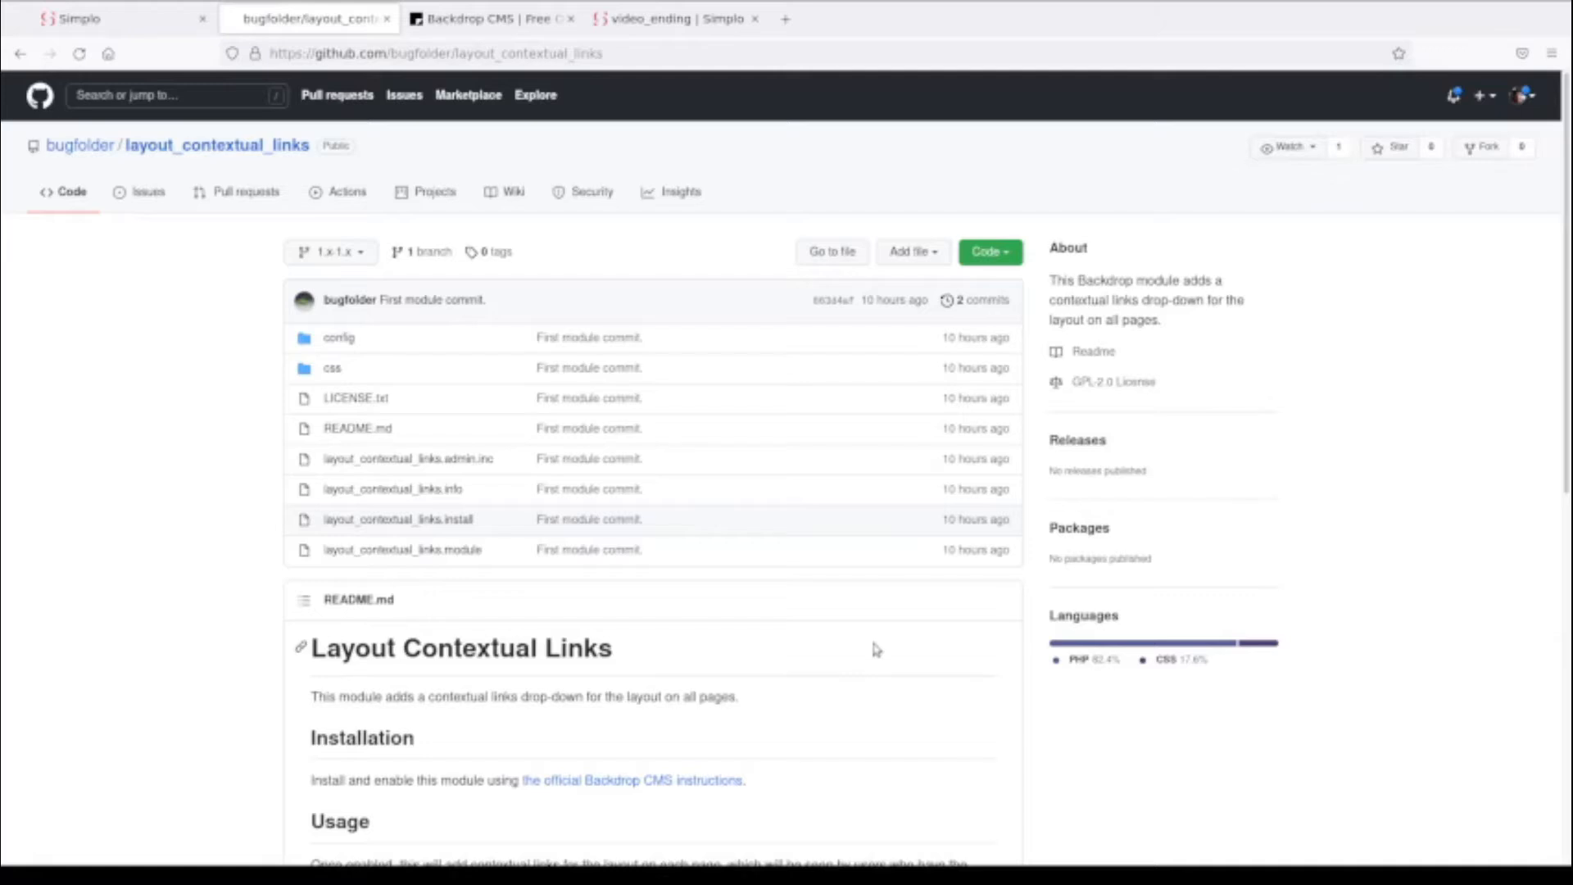
Review the layout_contextual_links README on GitHub and copy the link address of the repository's ZIP download
scroll(949, 587, "down", 8)
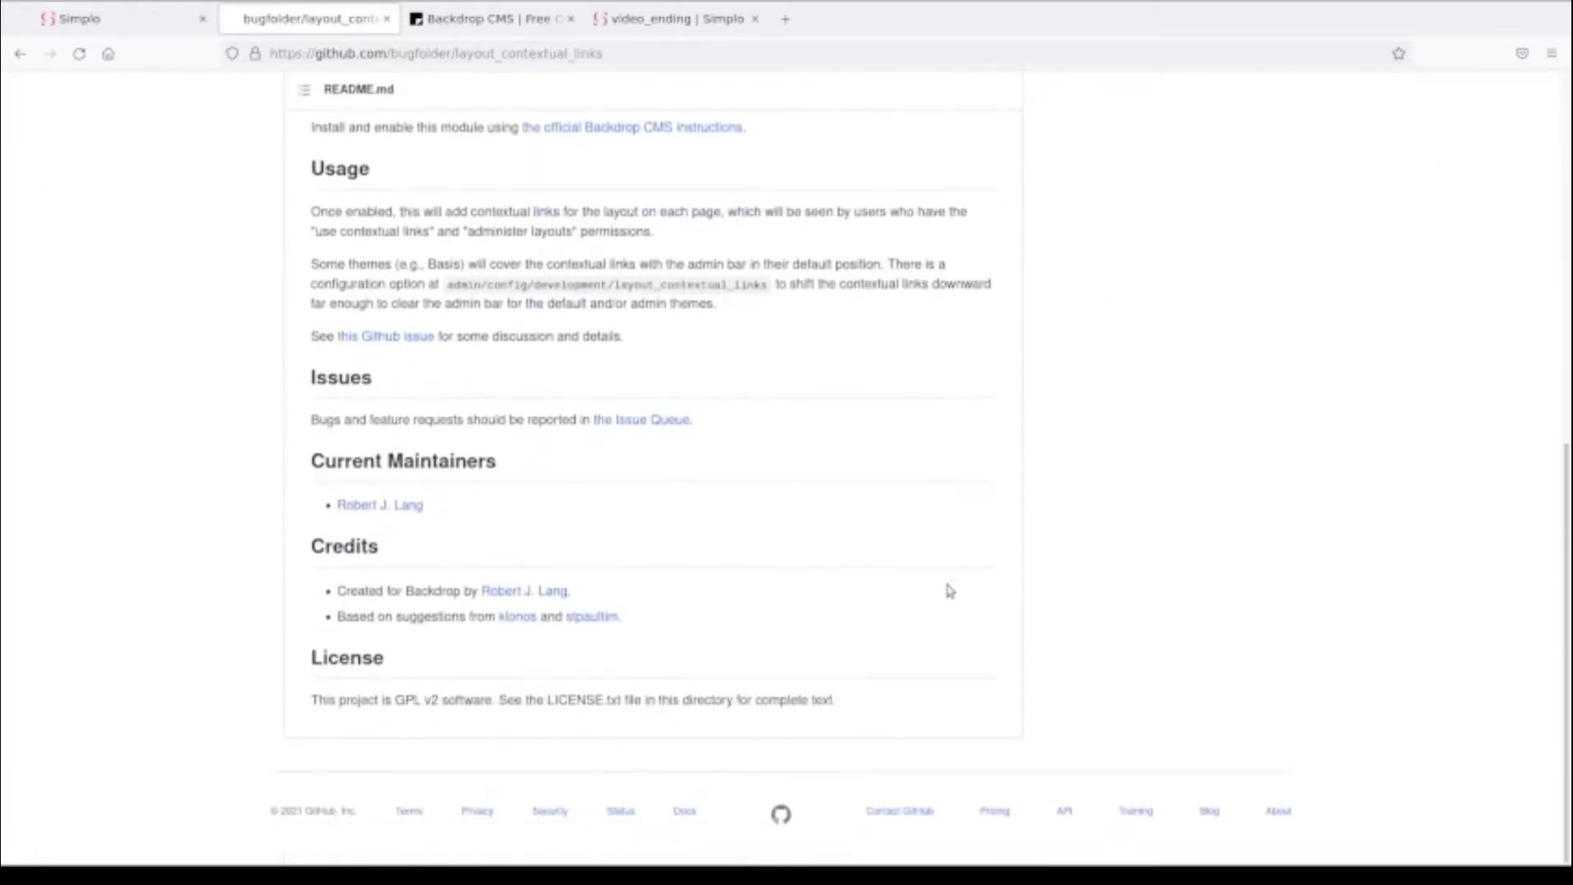
scroll(949, 591, "up", 1)
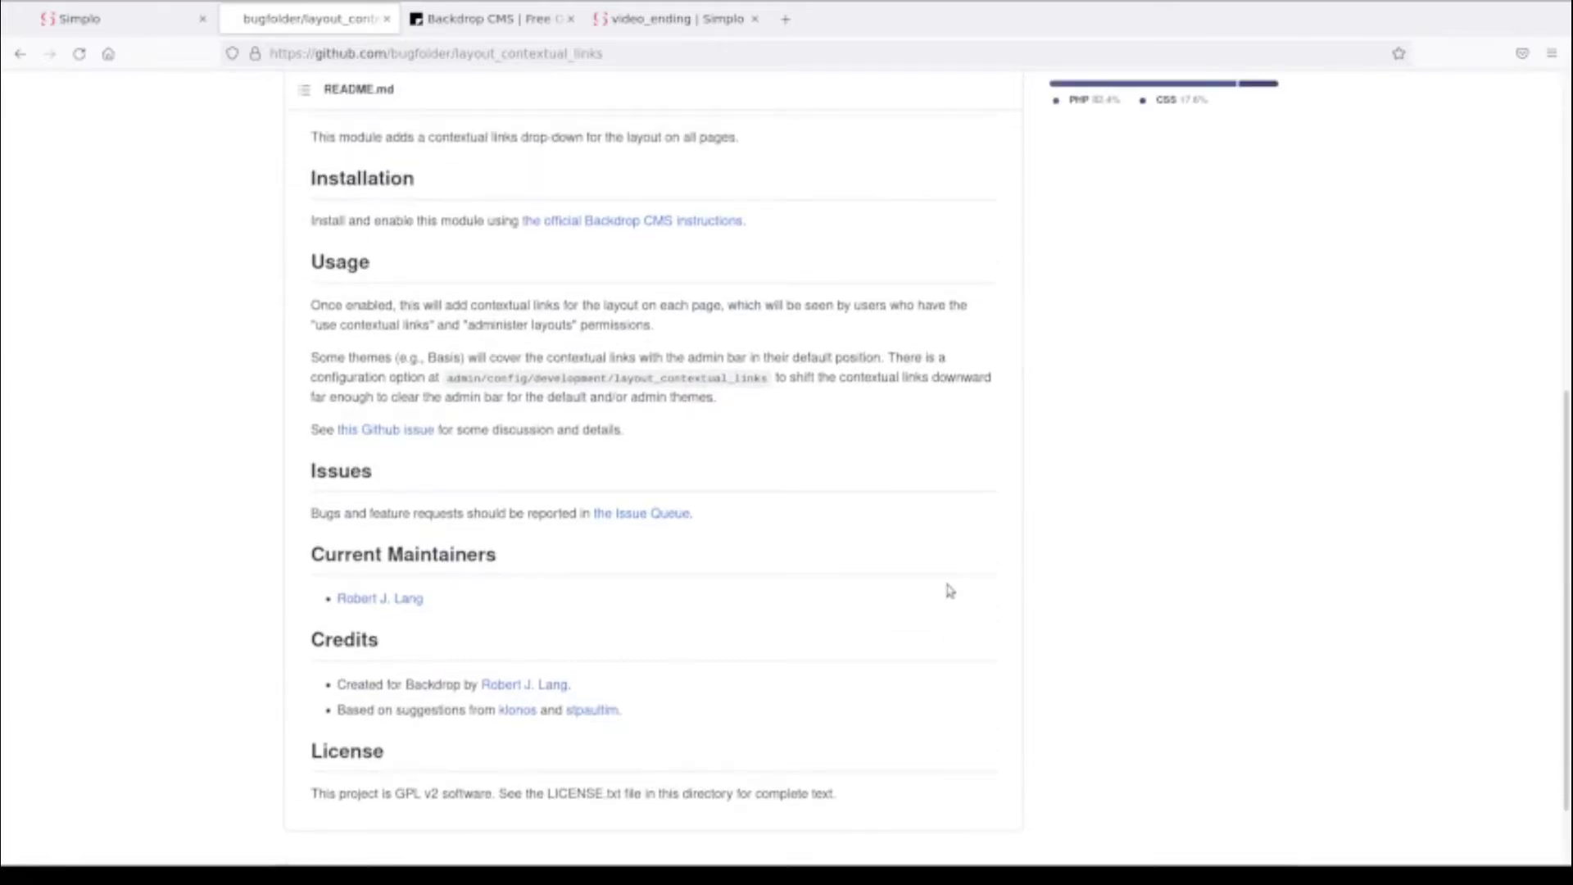
scroll(949, 590, "up", 6)
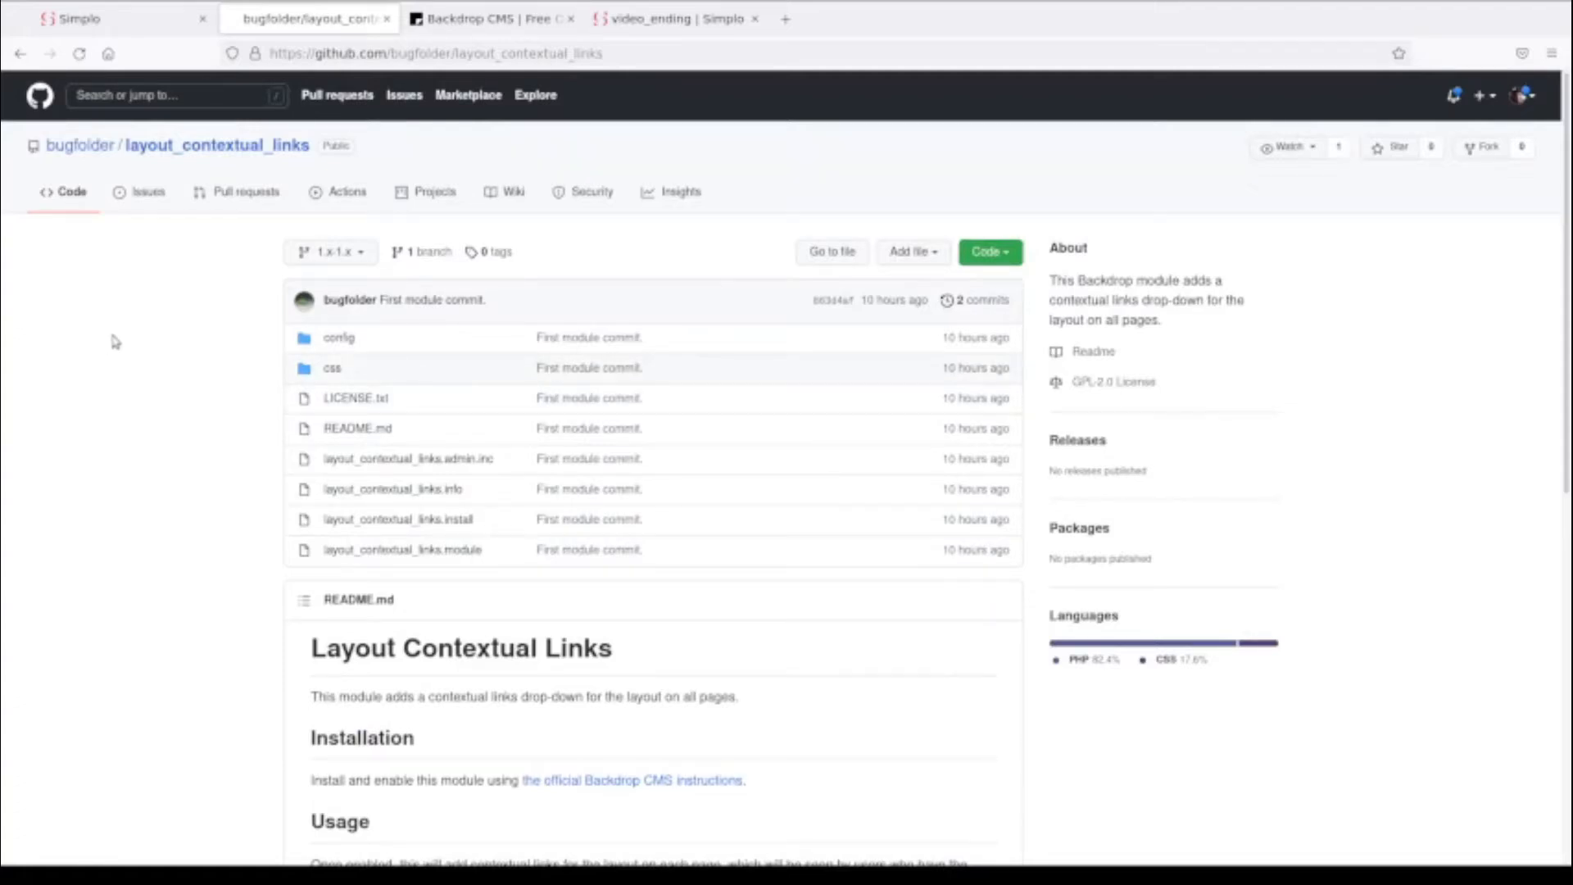
left_click(1009, 256)
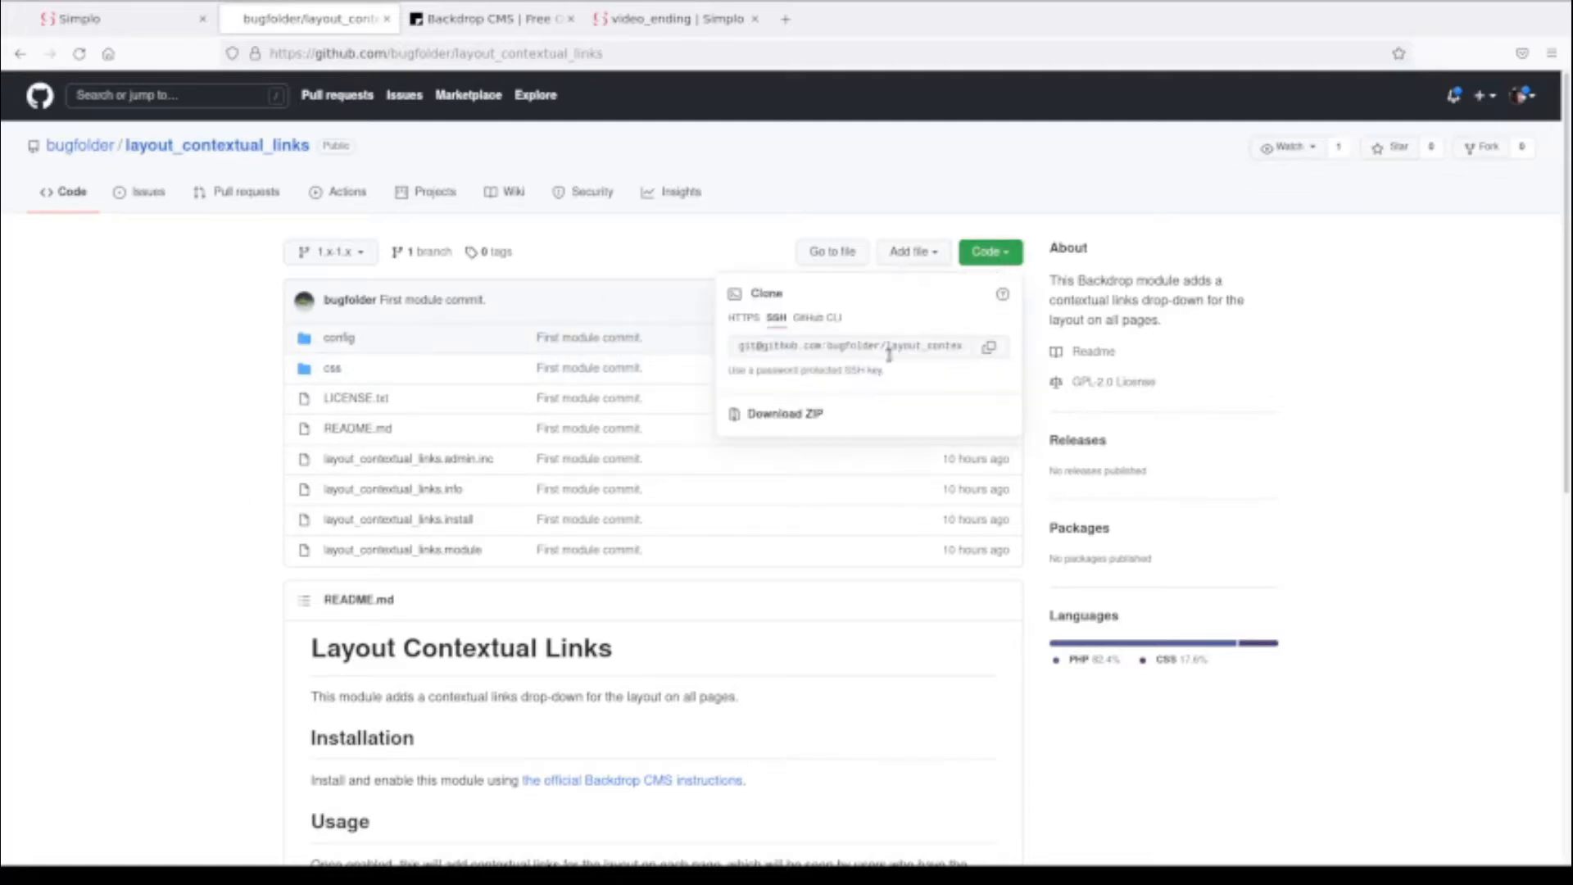
right_click(782, 418)
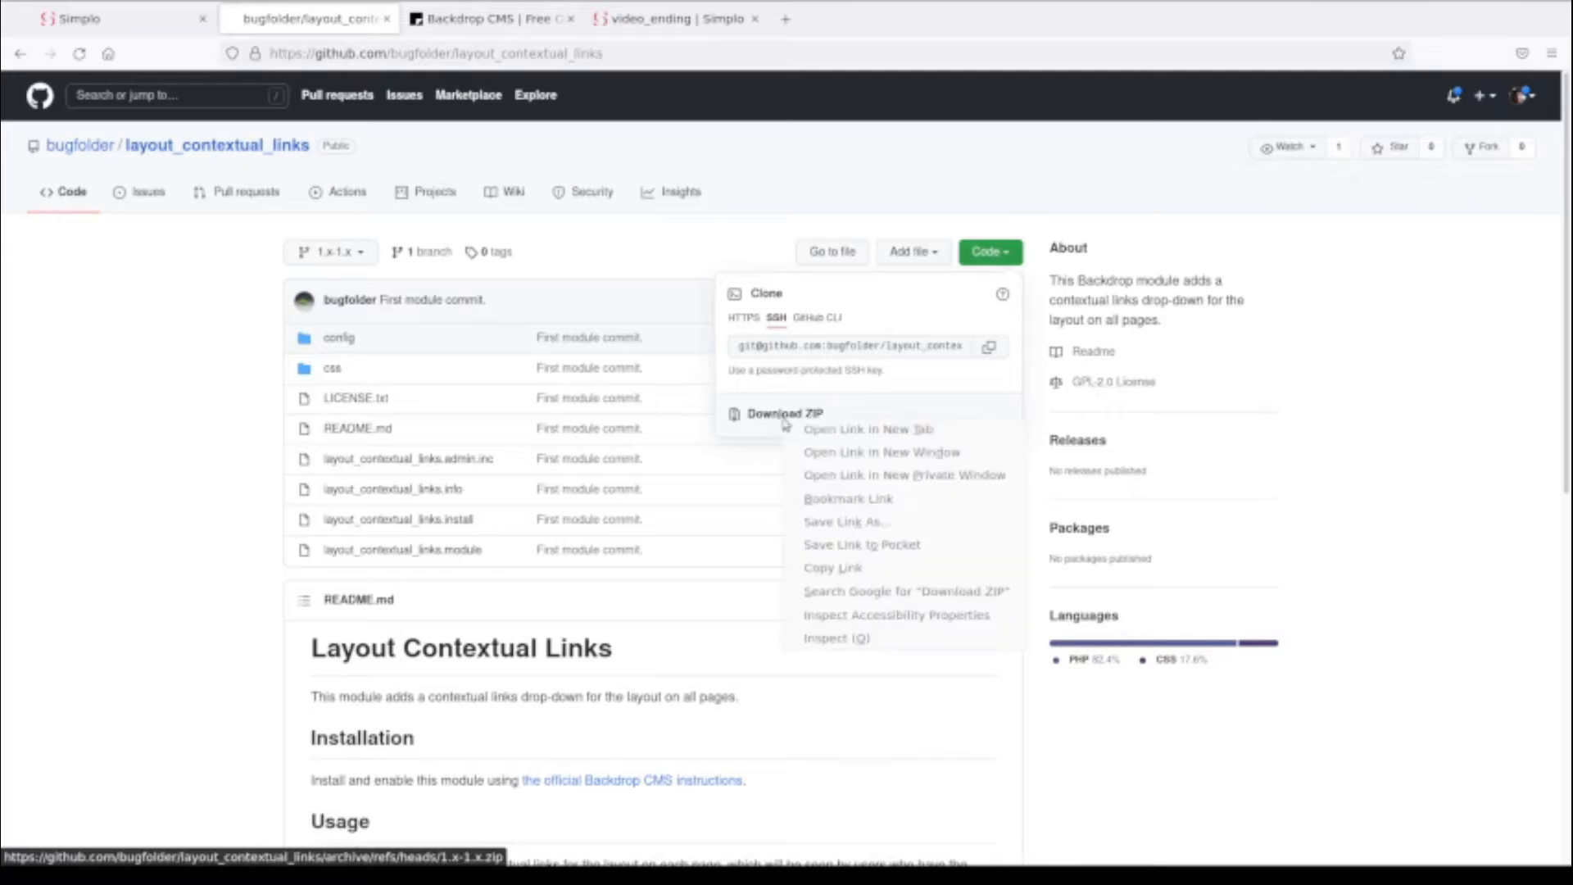
left_click(842, 568)
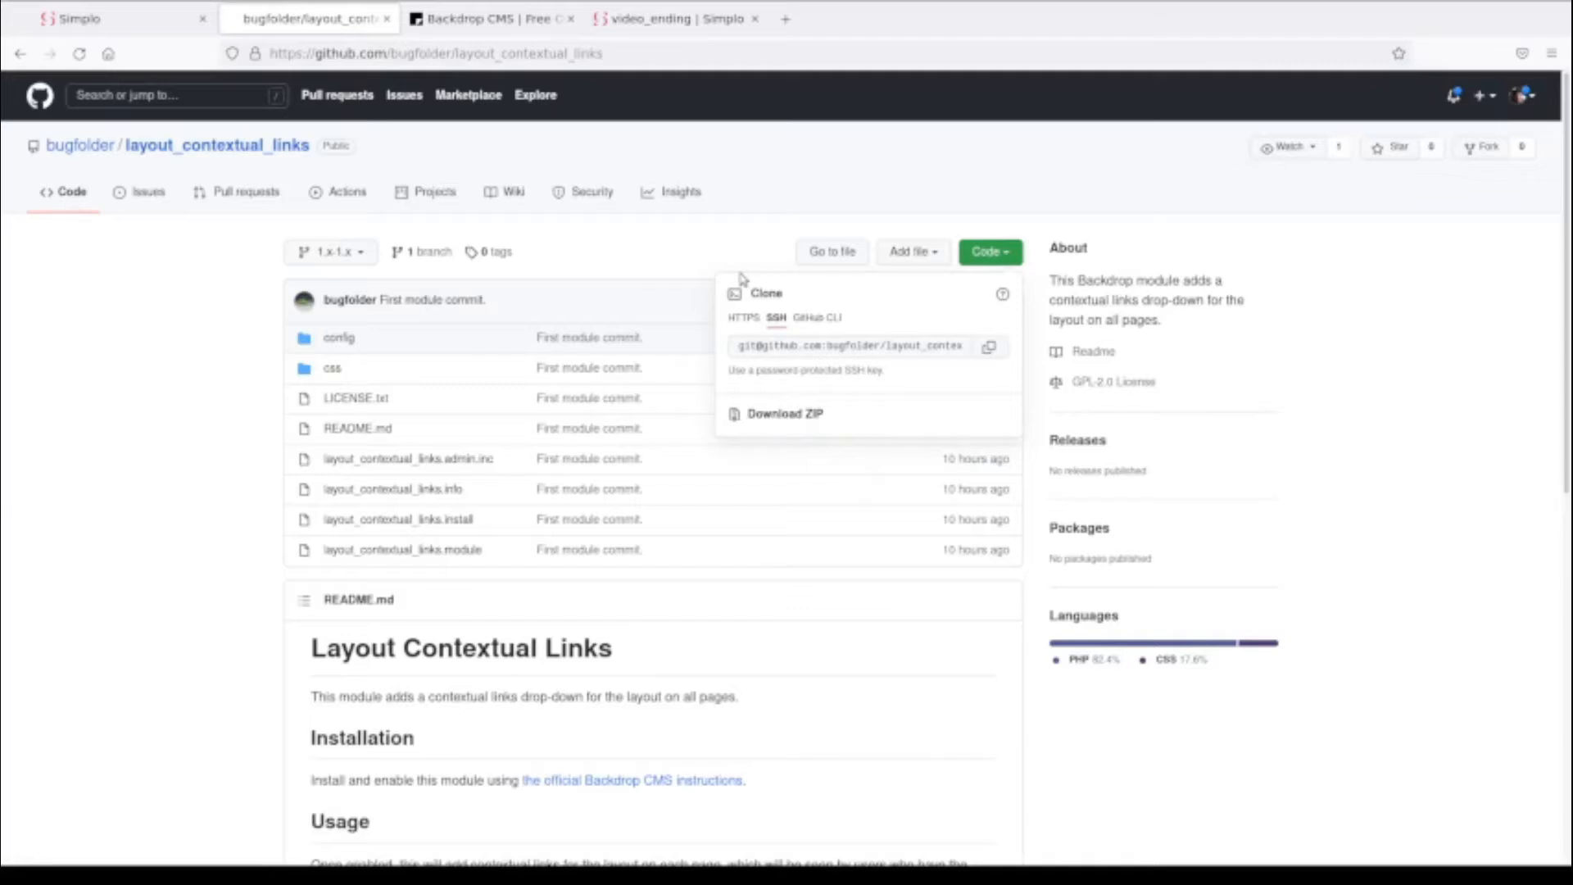
Create a Backdrop CMS demo sandbox from backdropcms.org, visit the new site and open its home page
left_click(503, 23)
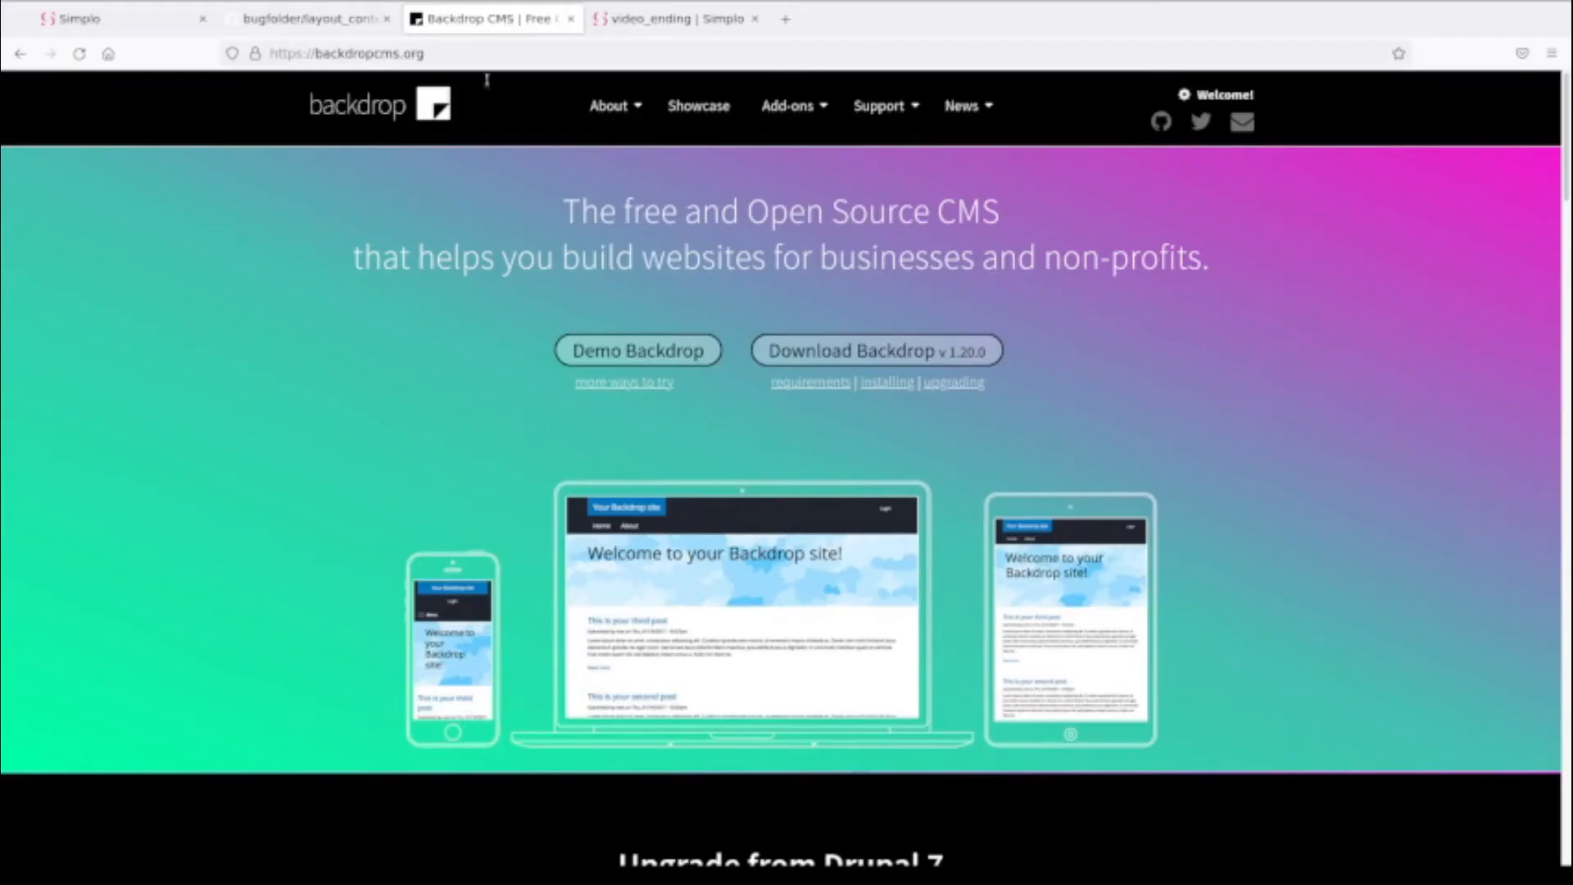
left_click(650, 358)
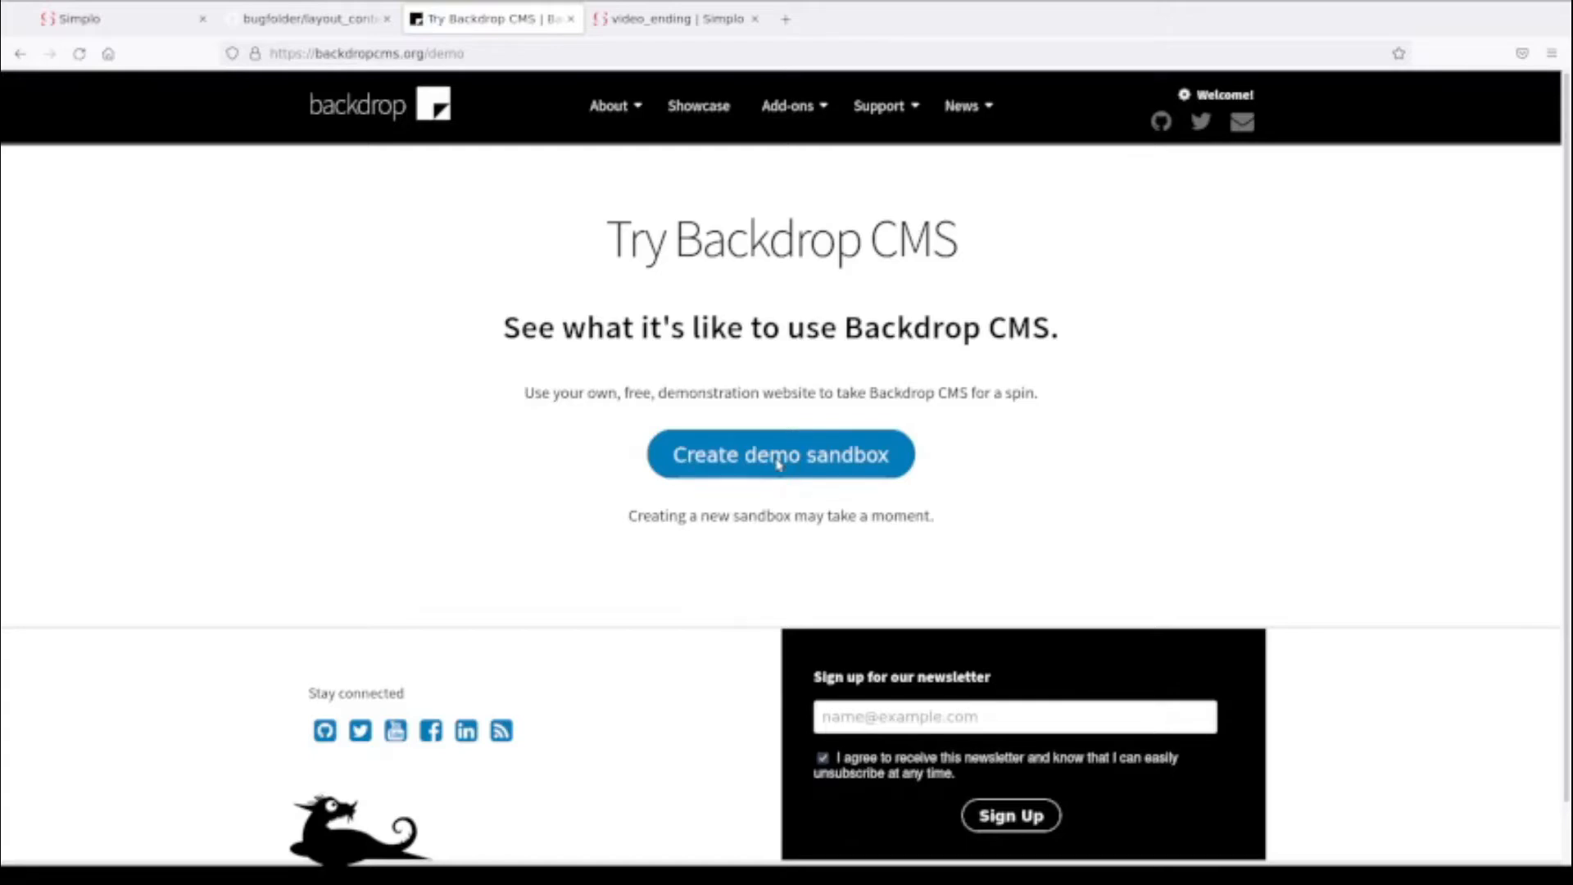
left_click(778, 464)
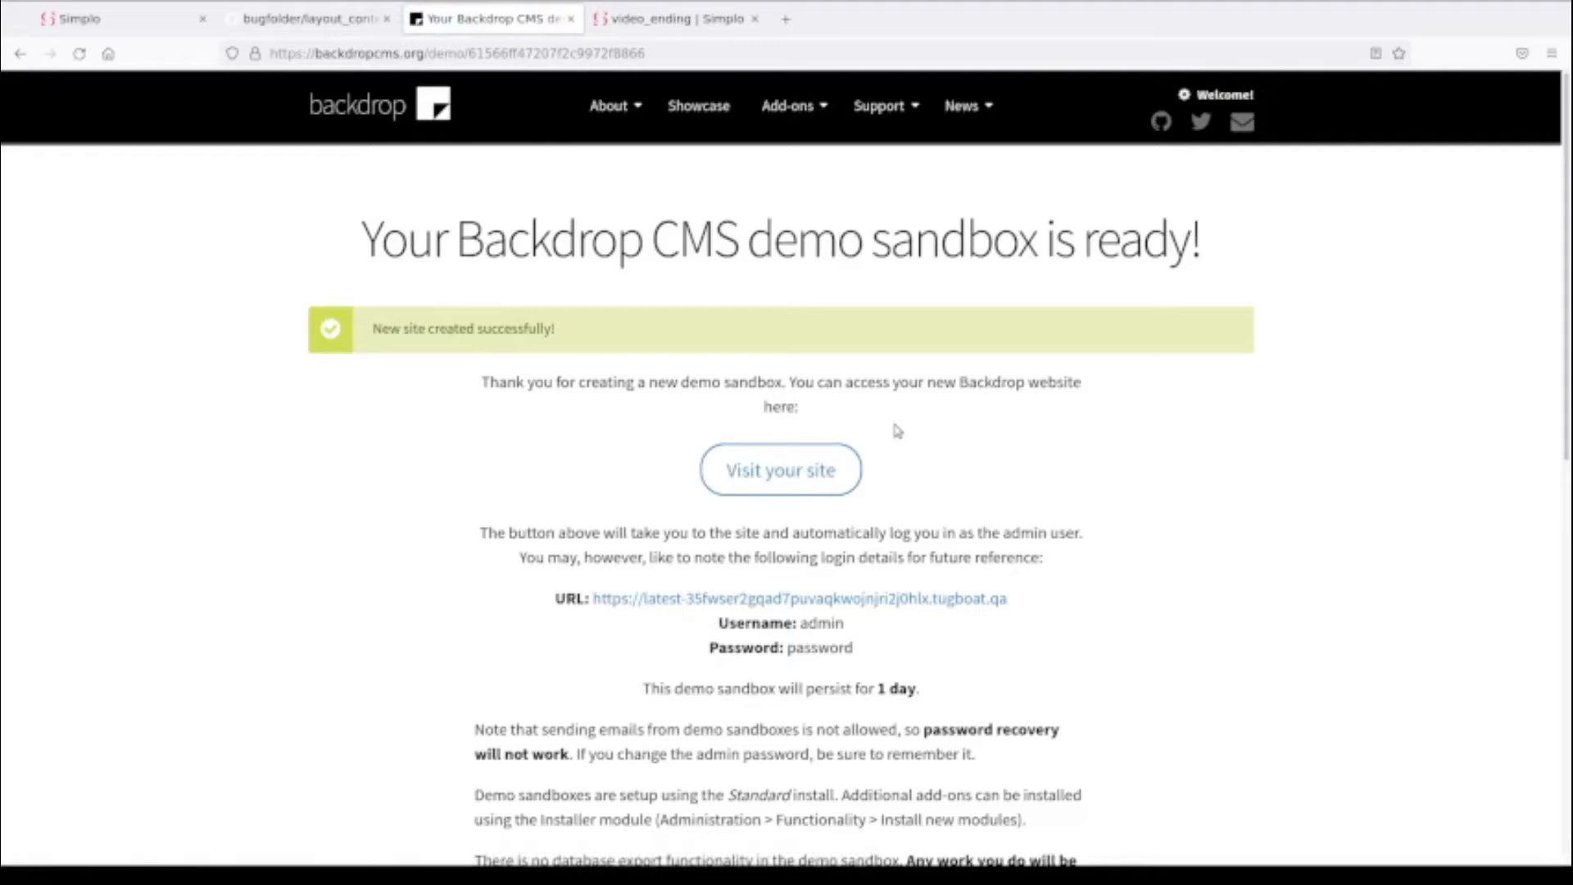
left_click(791, 488)
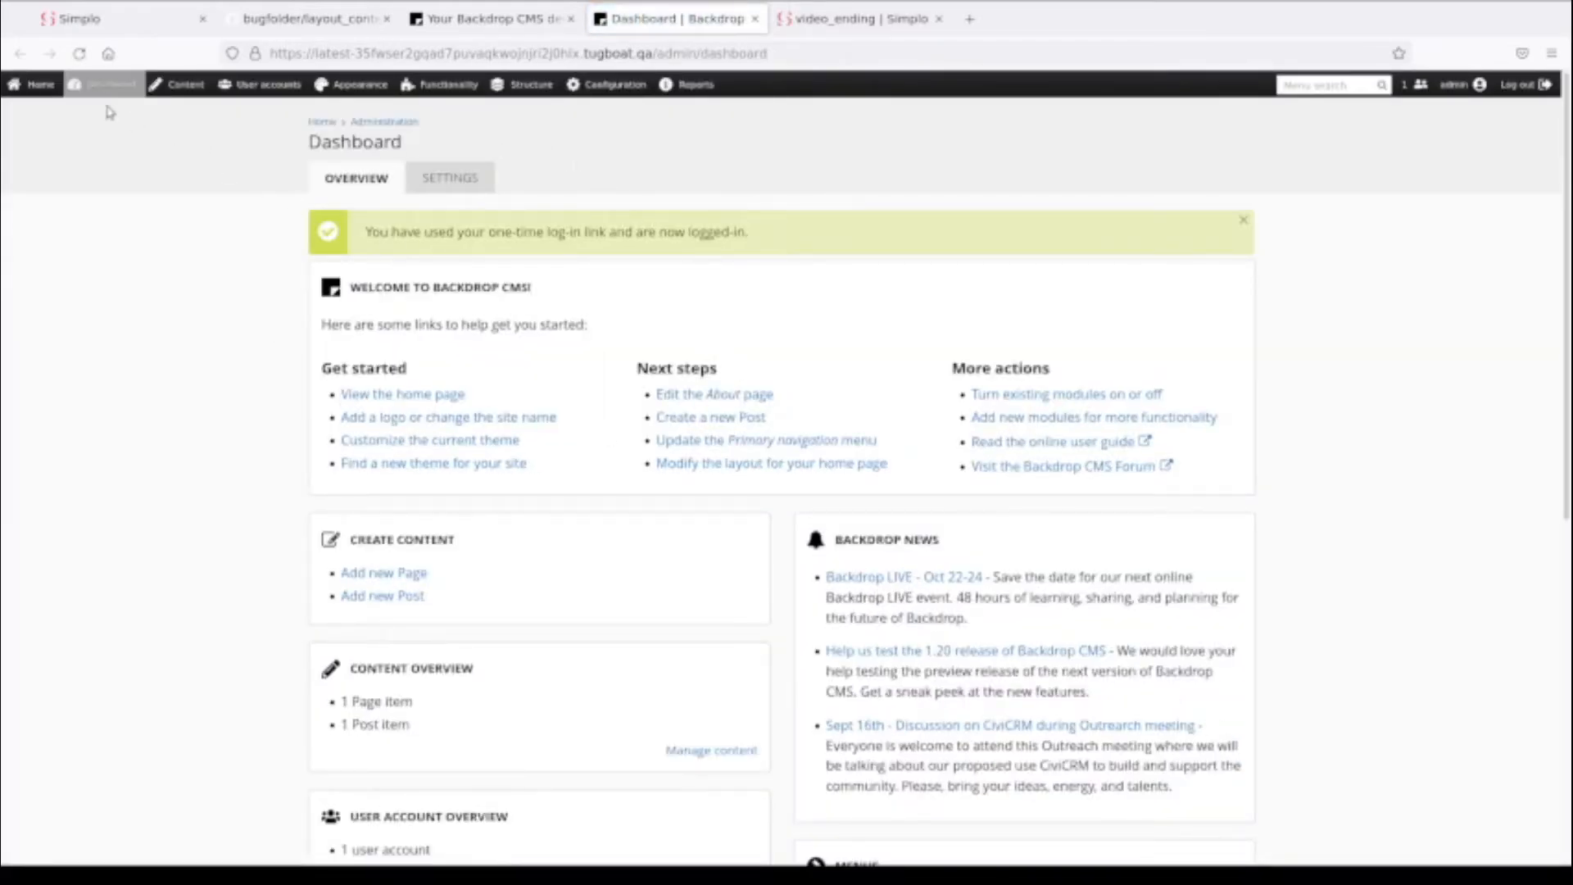
mouse_move(72, 99)
left_click(40, 87)
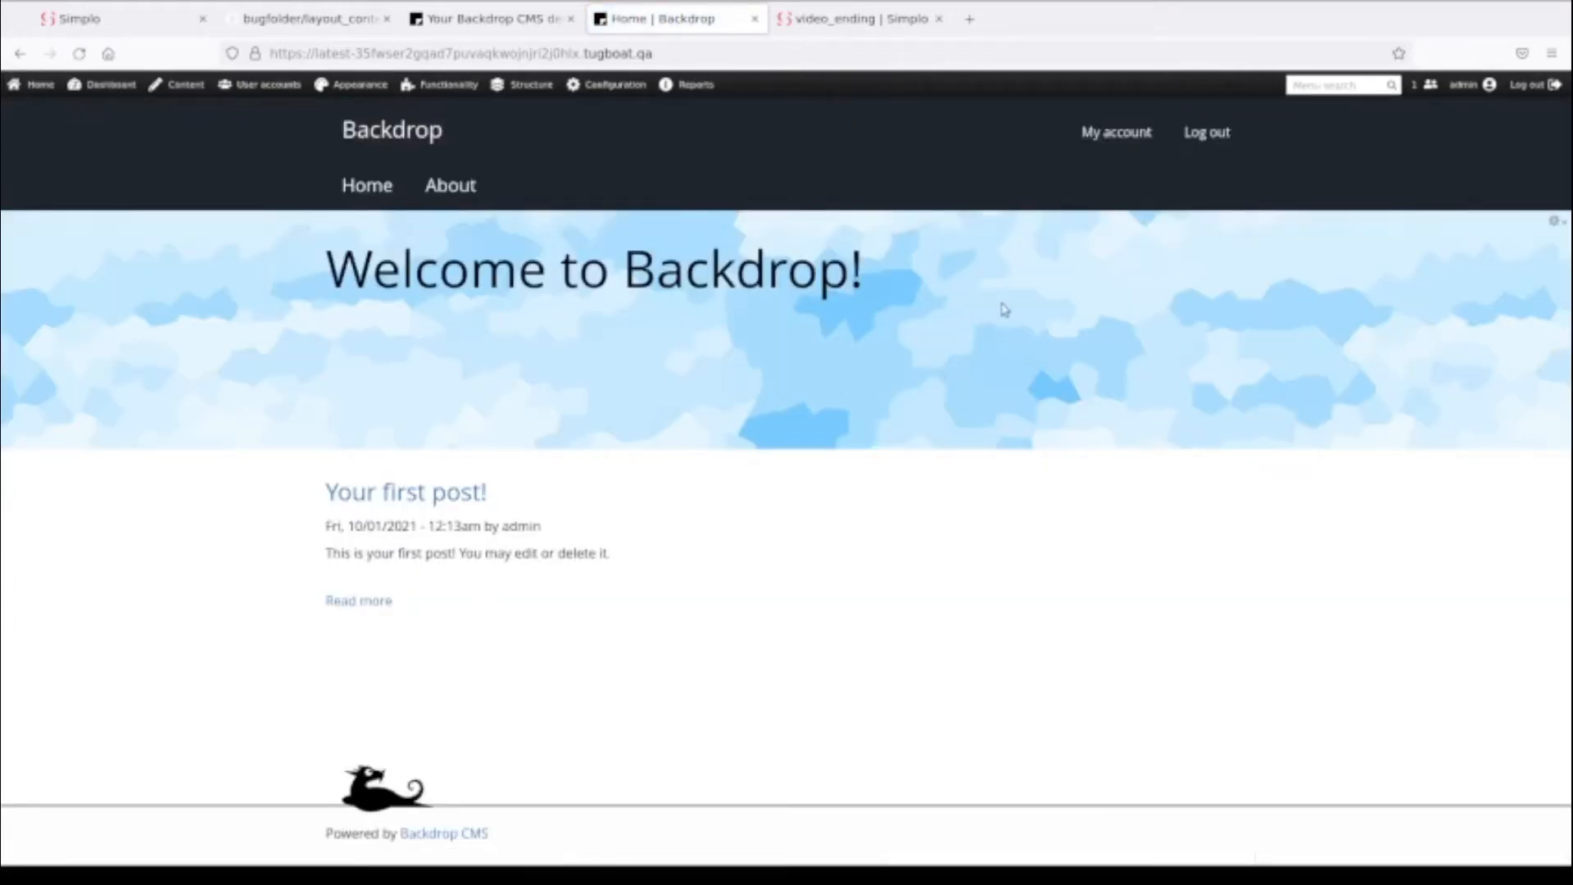
Open the site's page for installing new modules and add Backup and Migrate to the installation queue from its project details
mouse_move(373, 75)
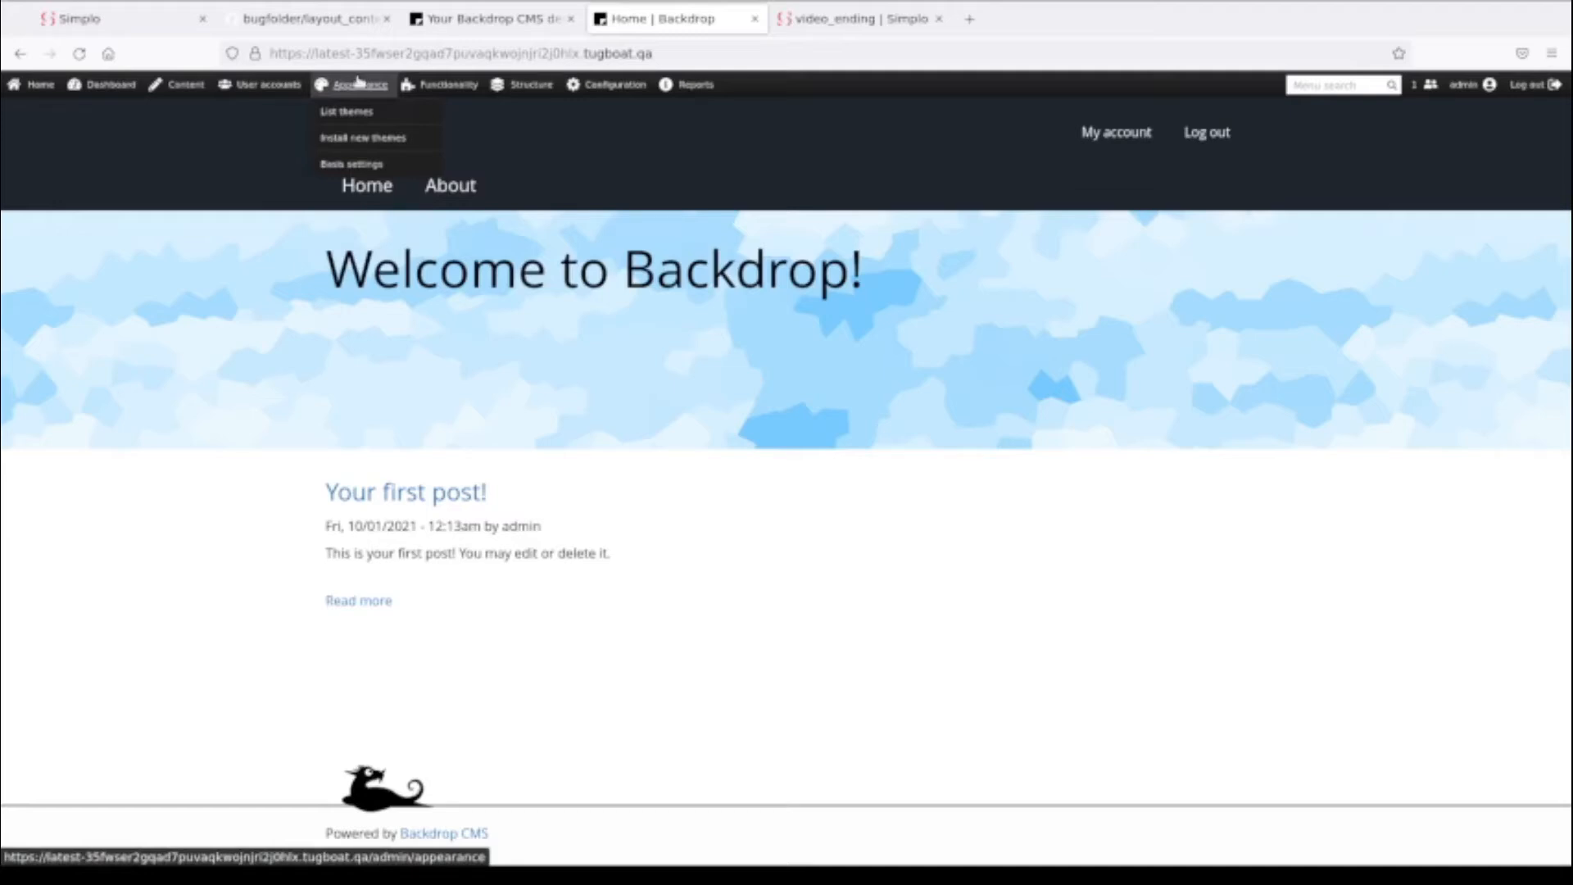
mouse_move(451, 86)
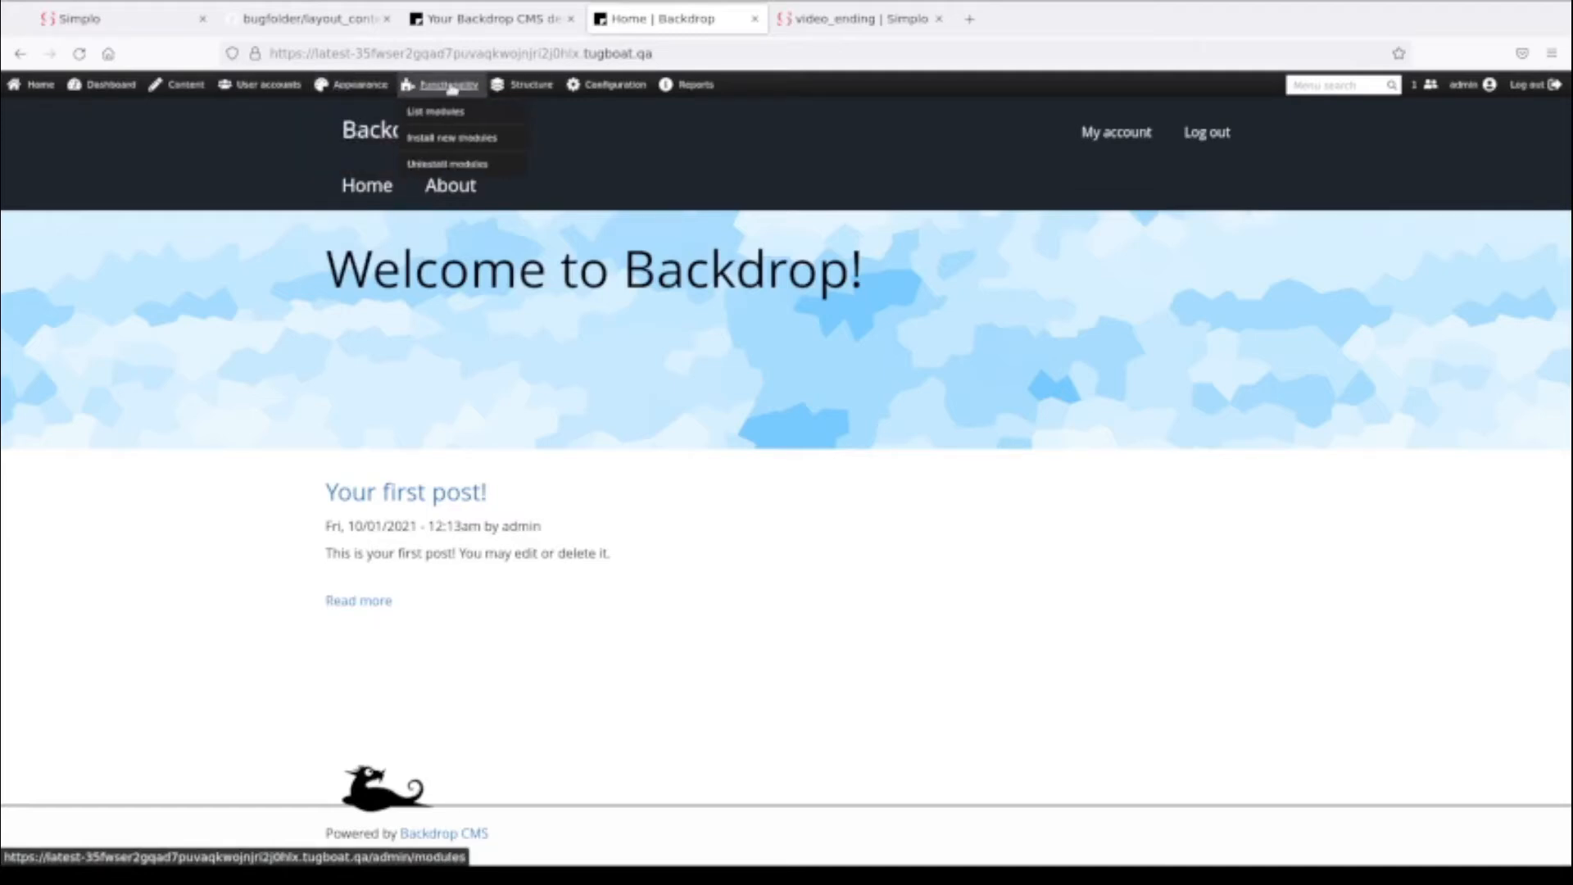
left_click(445, 139)
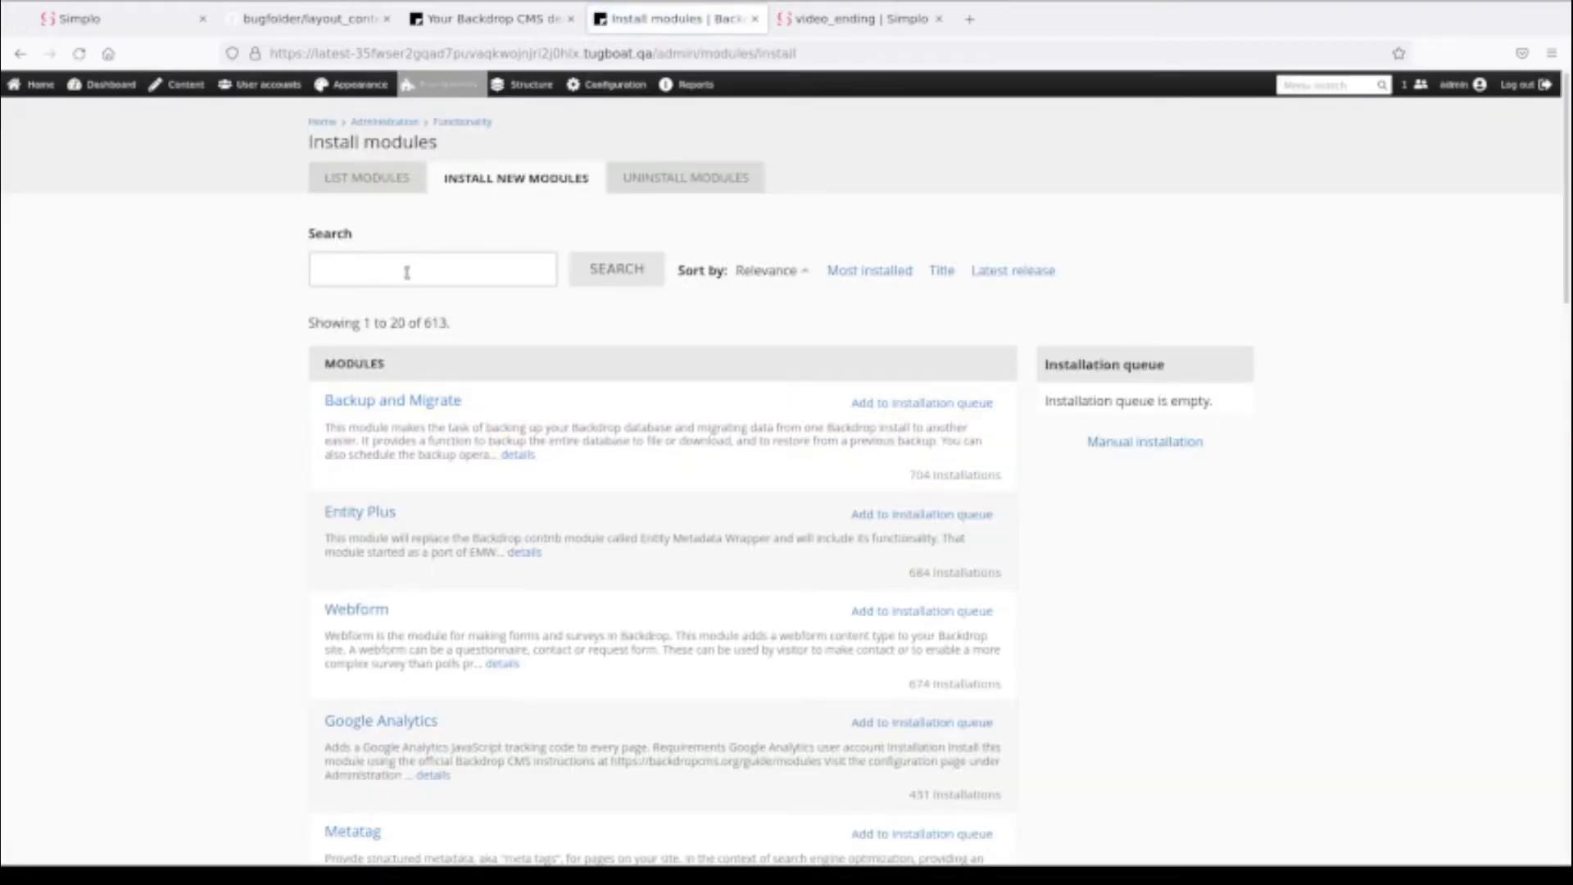
left_click(406, 272)
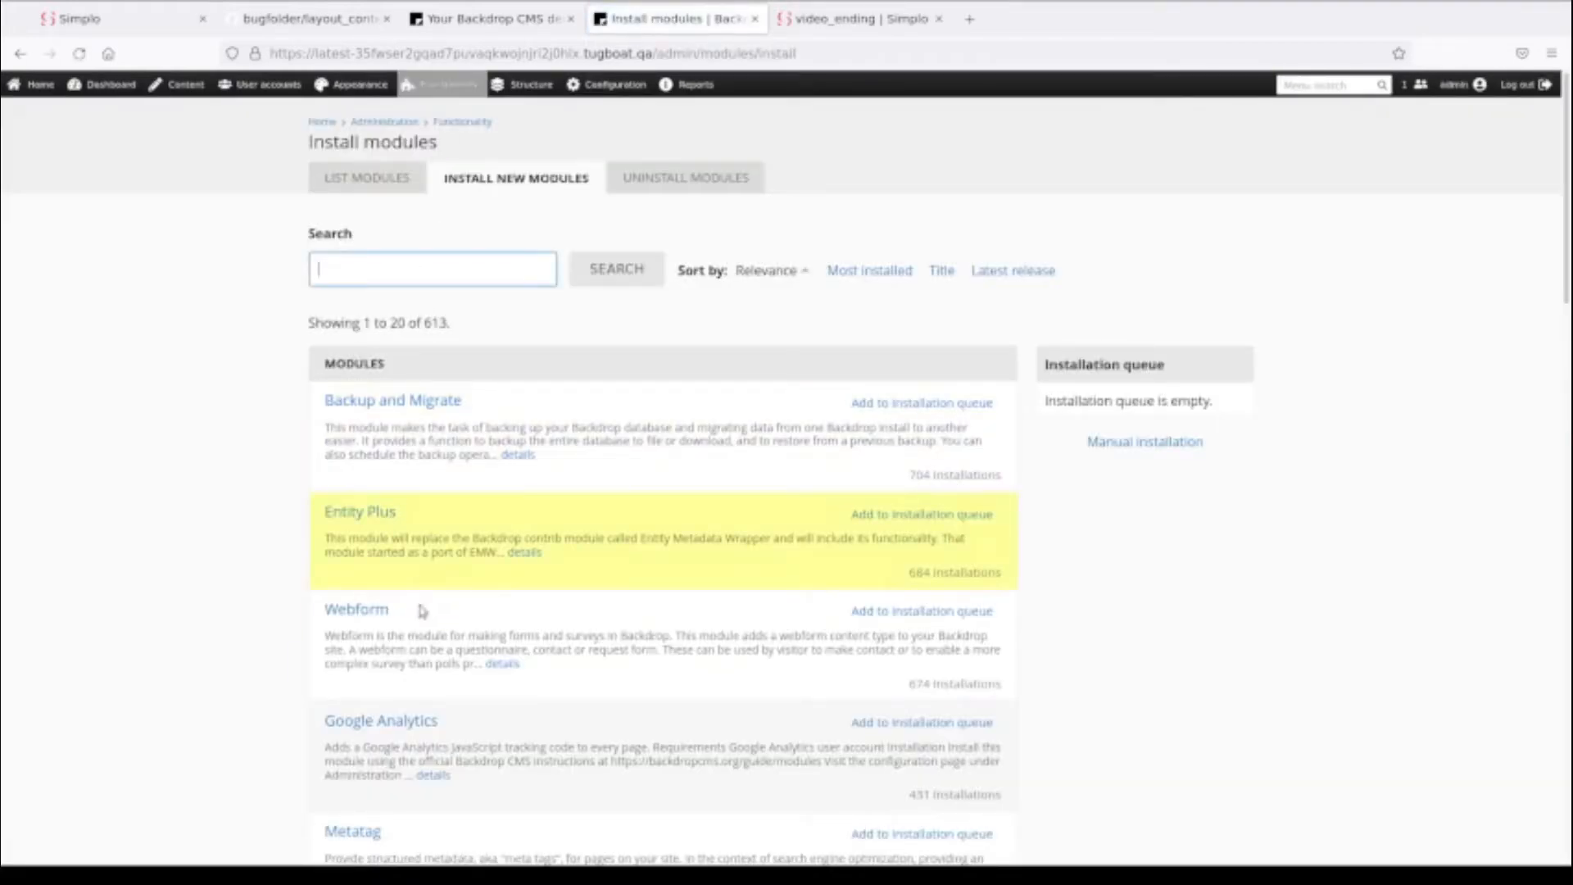
left_click(388, 402)
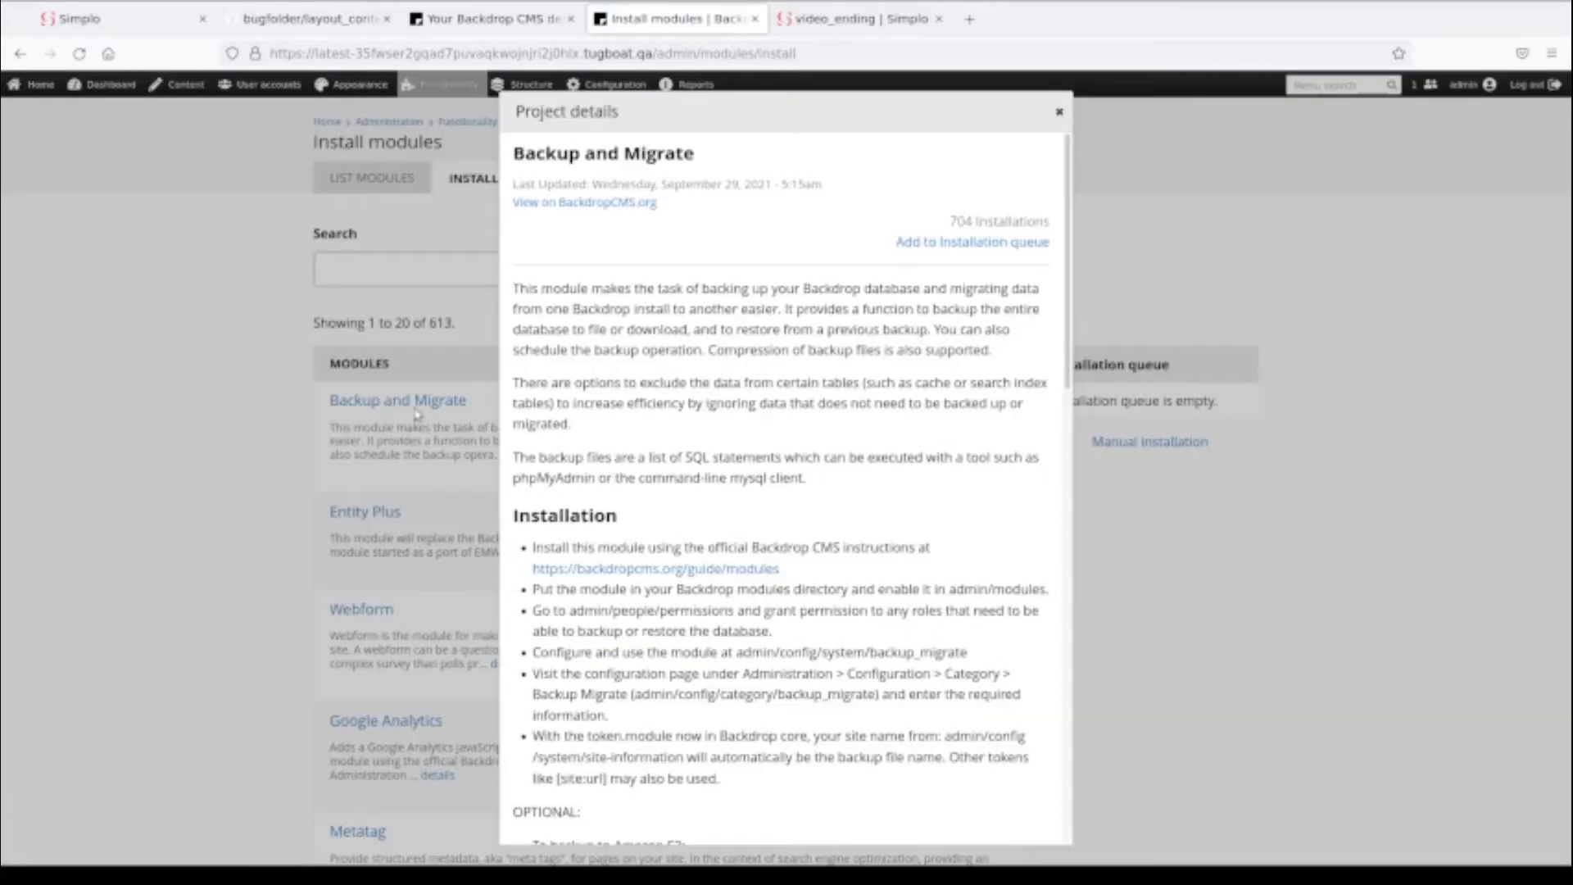
left_click(981, 242)
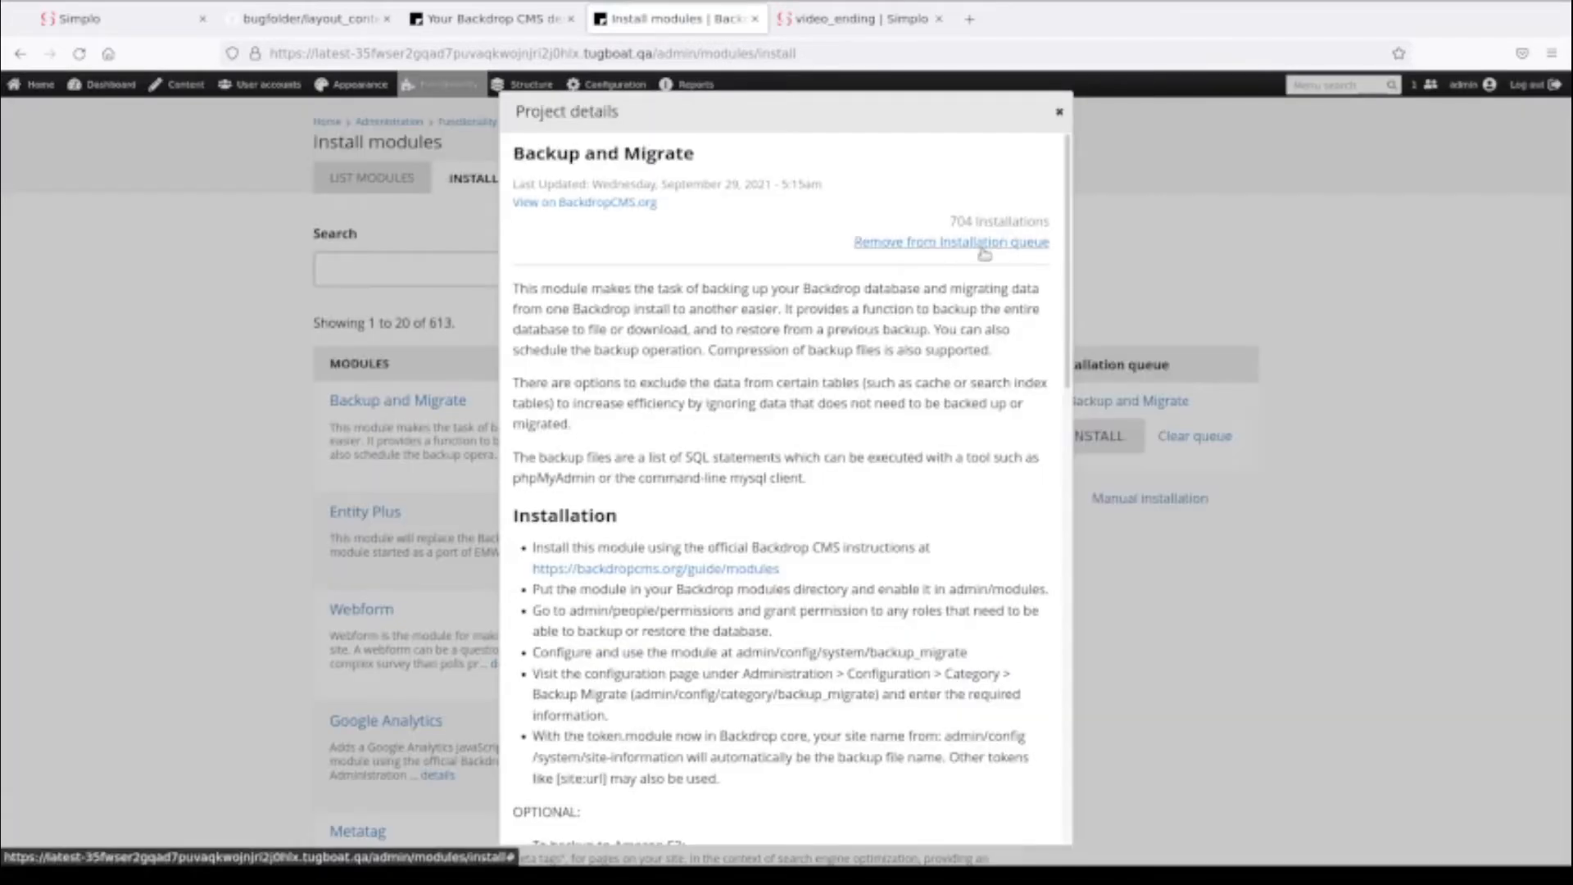
left_click(1059, 111)
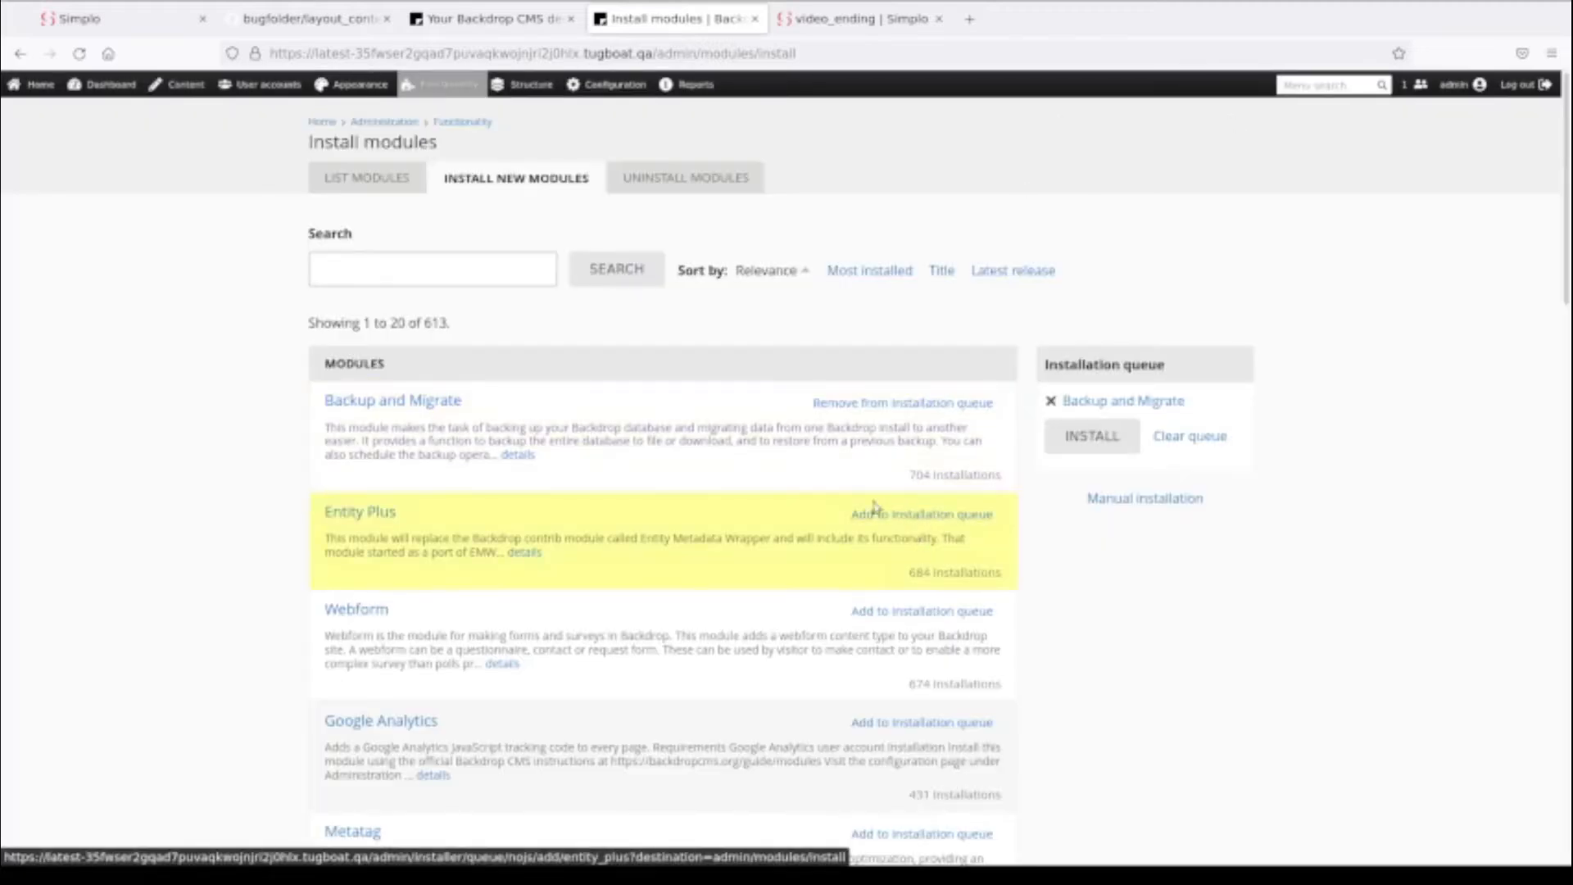
Install the queued Backup and Migrate module with the site in maintenance mode and enable it
left_click(1089, 444)
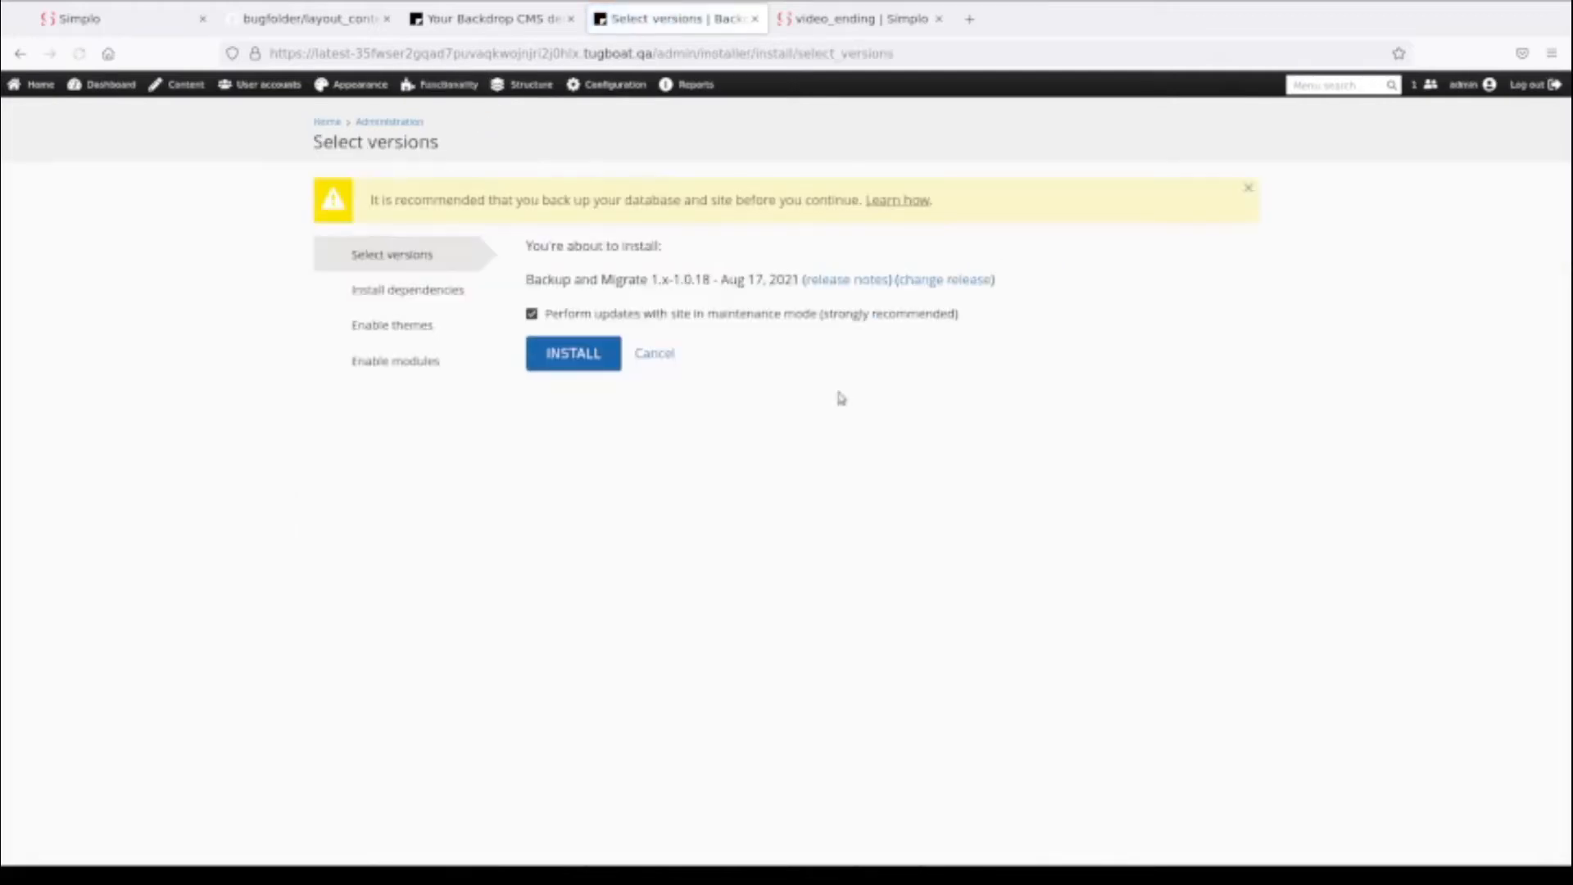
left_click(575, 357)
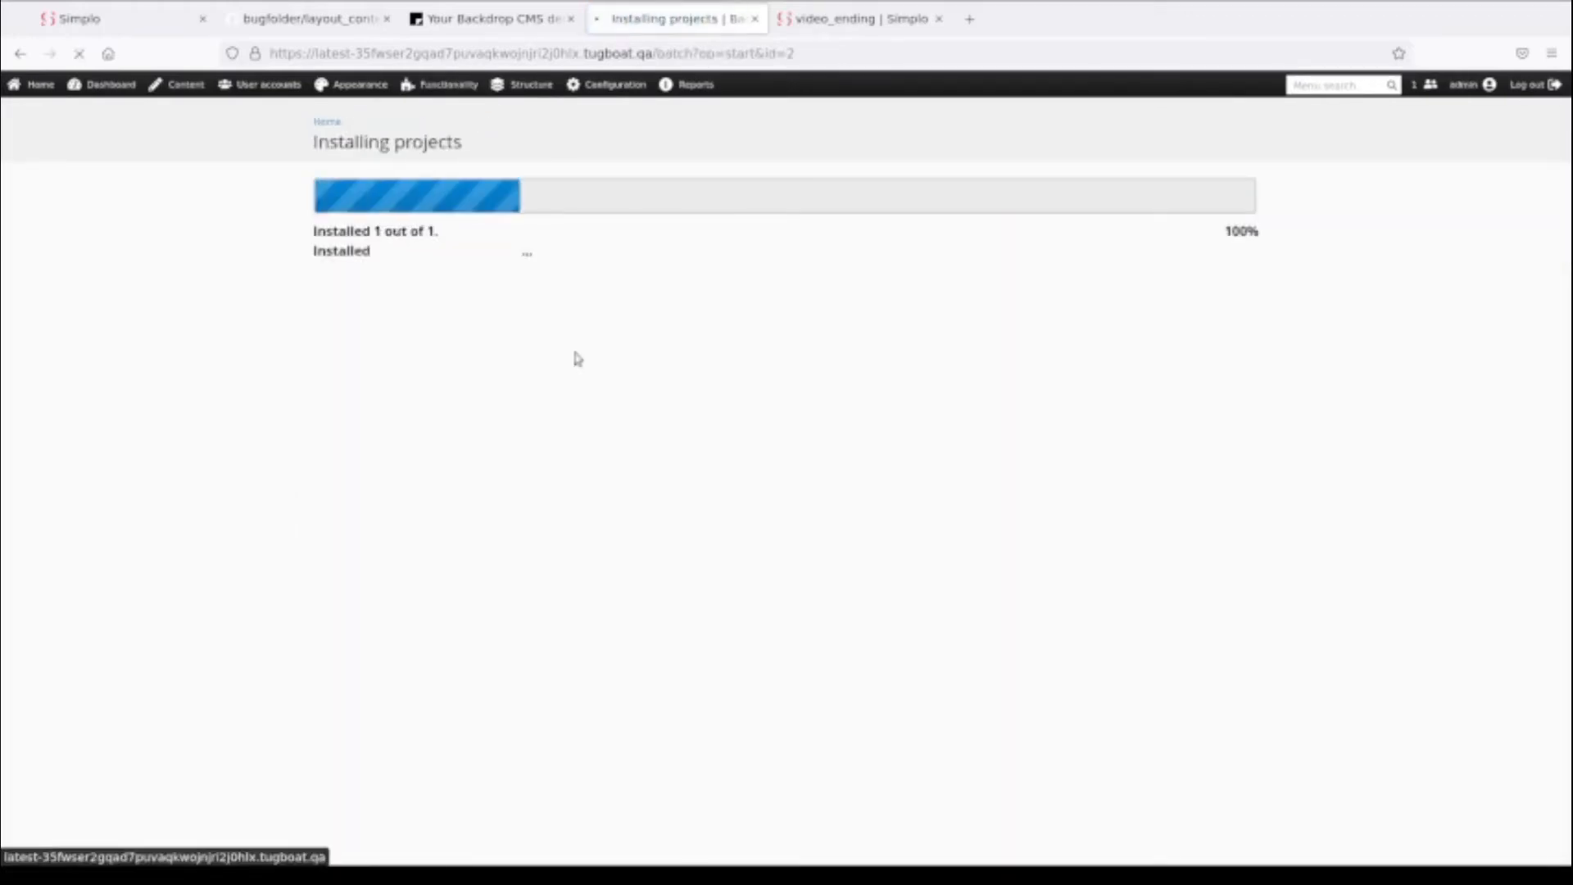
left_click(548, 264)
left_click(598, 318)
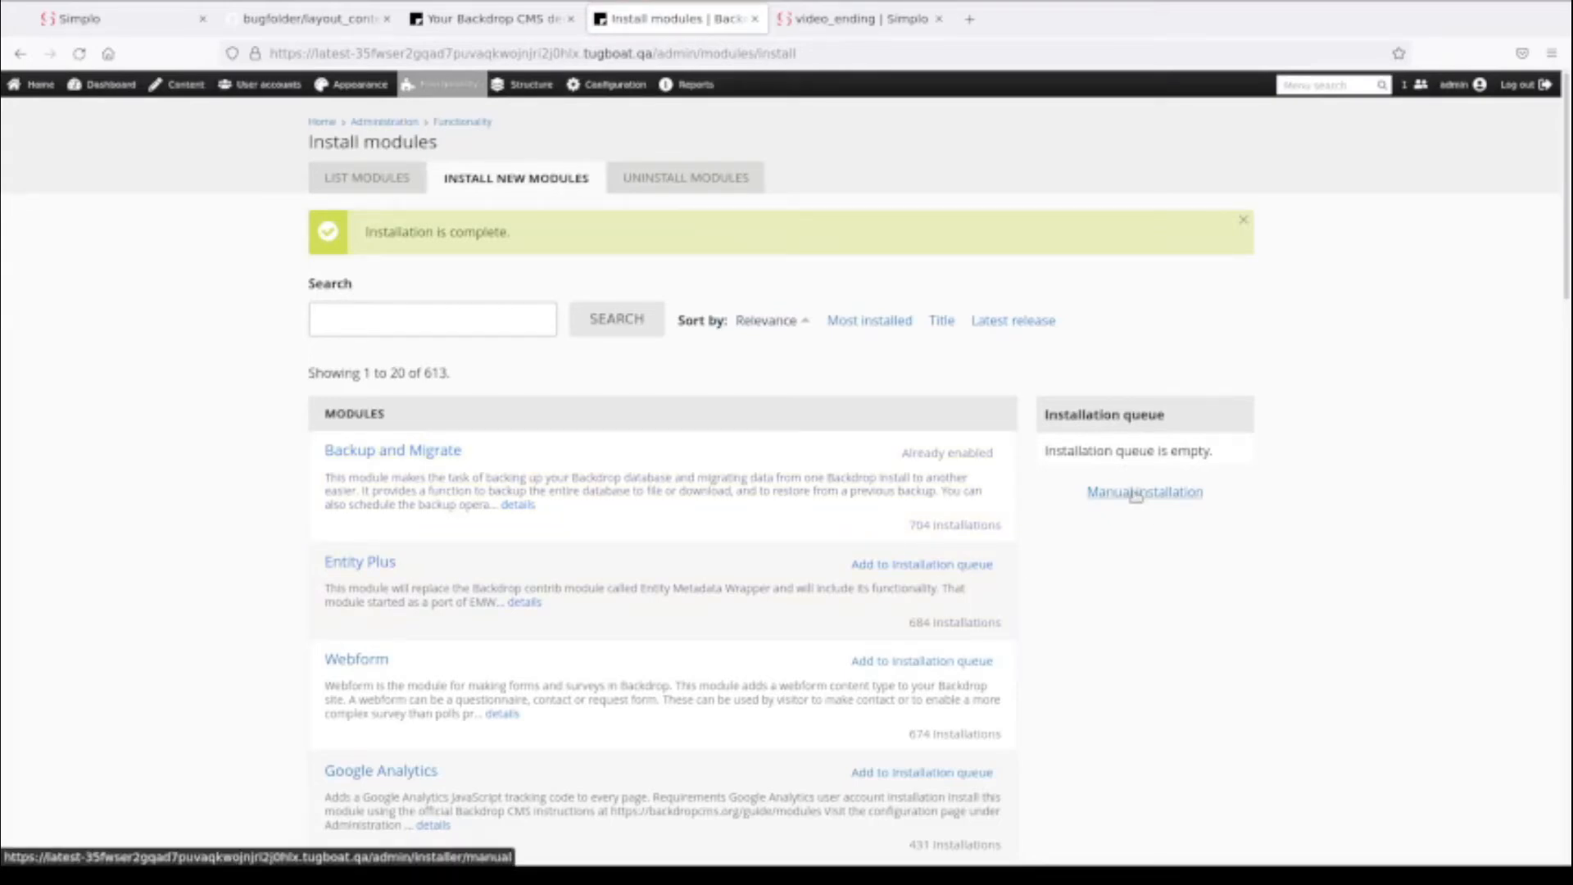
Manually install the Layout Contextual Links module from the copied GitHub URL ending in layout_contextual_links/archive/refs/heads/1.x-1.x.zip
left_click(1136, 494)
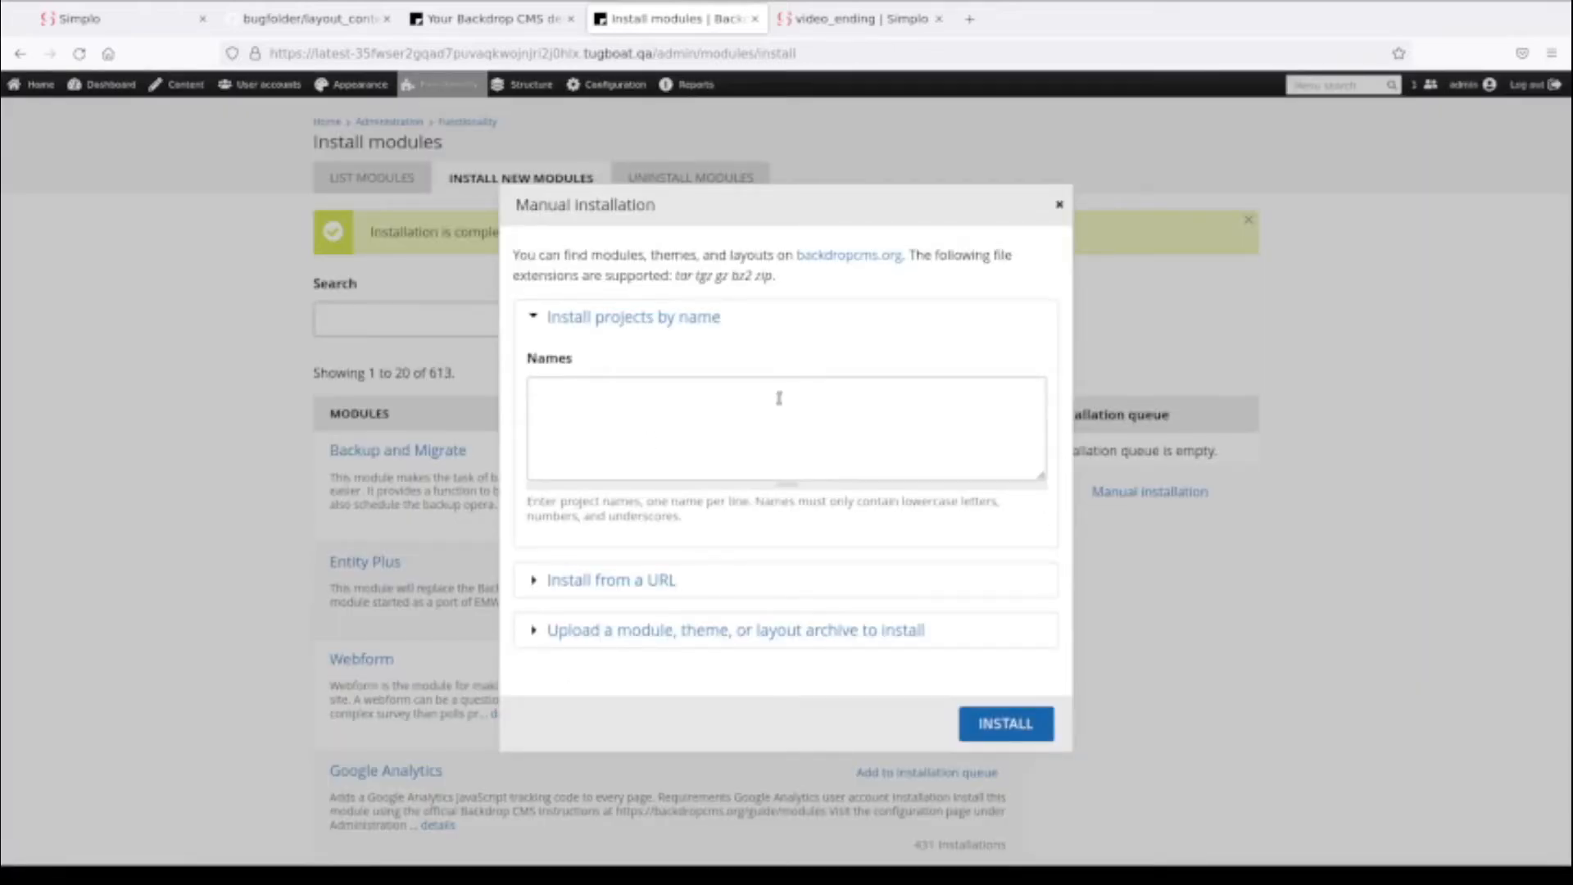
left_click(666, 629)
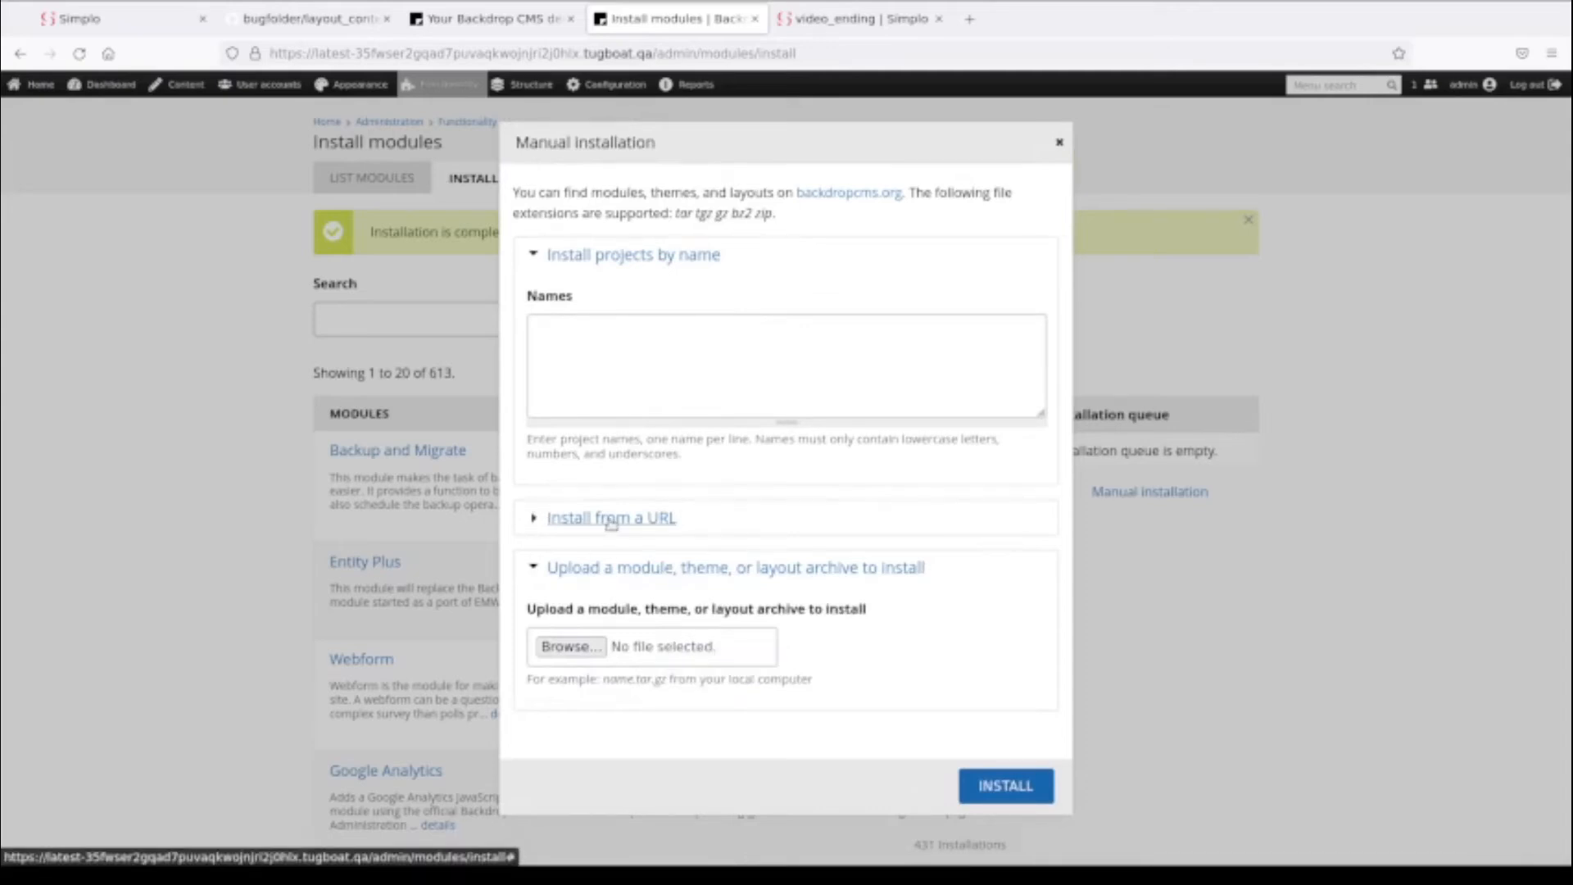
left_click(612, 520)
left_click(617, 559)
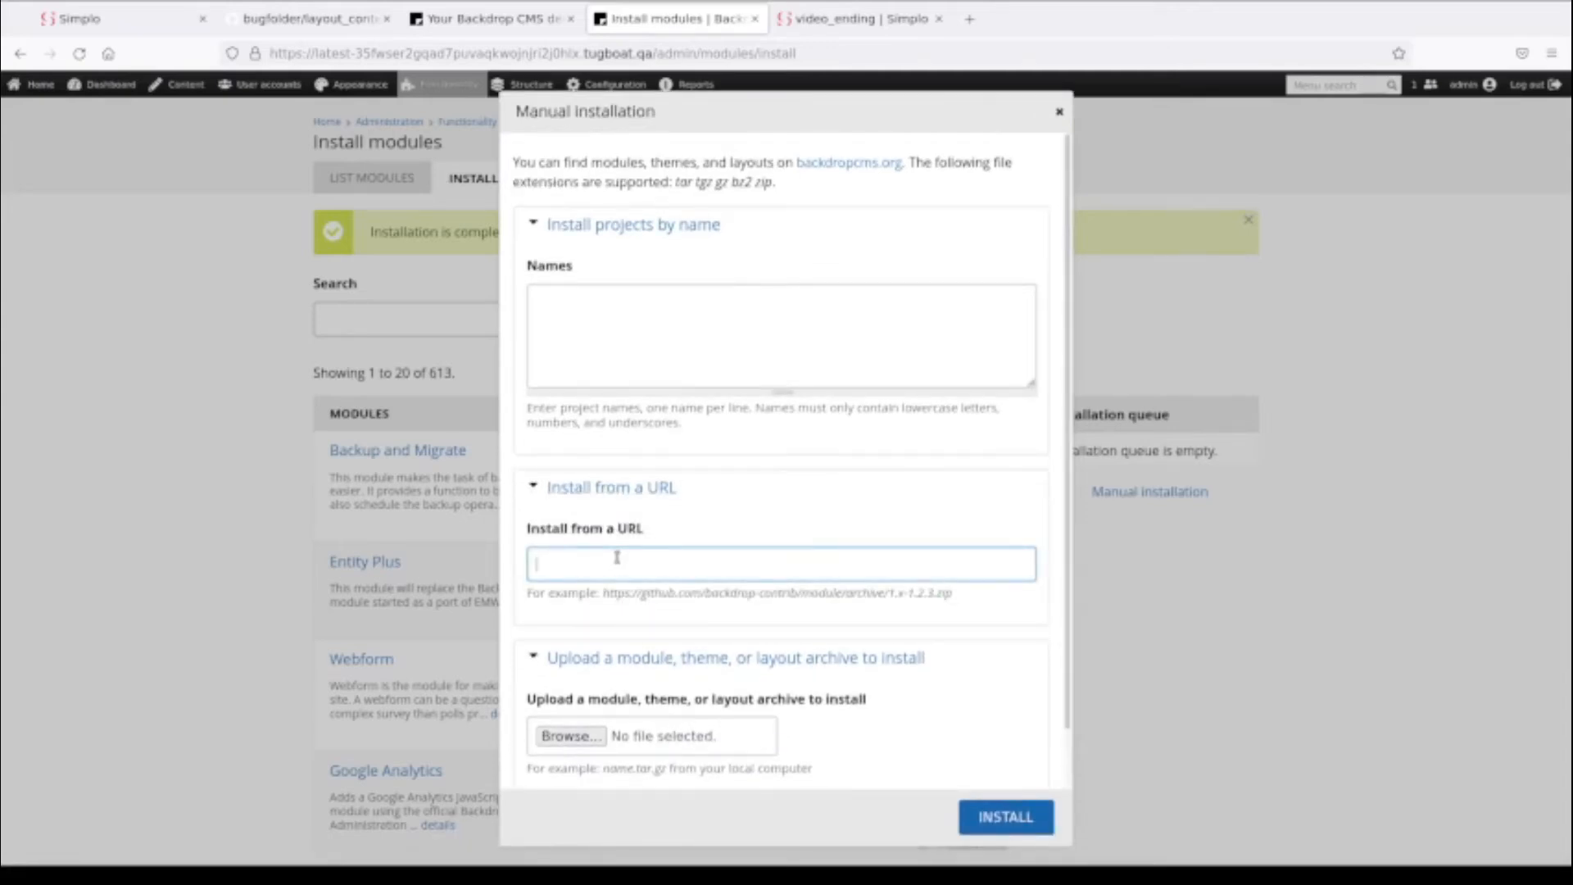
key("ctrl+v")
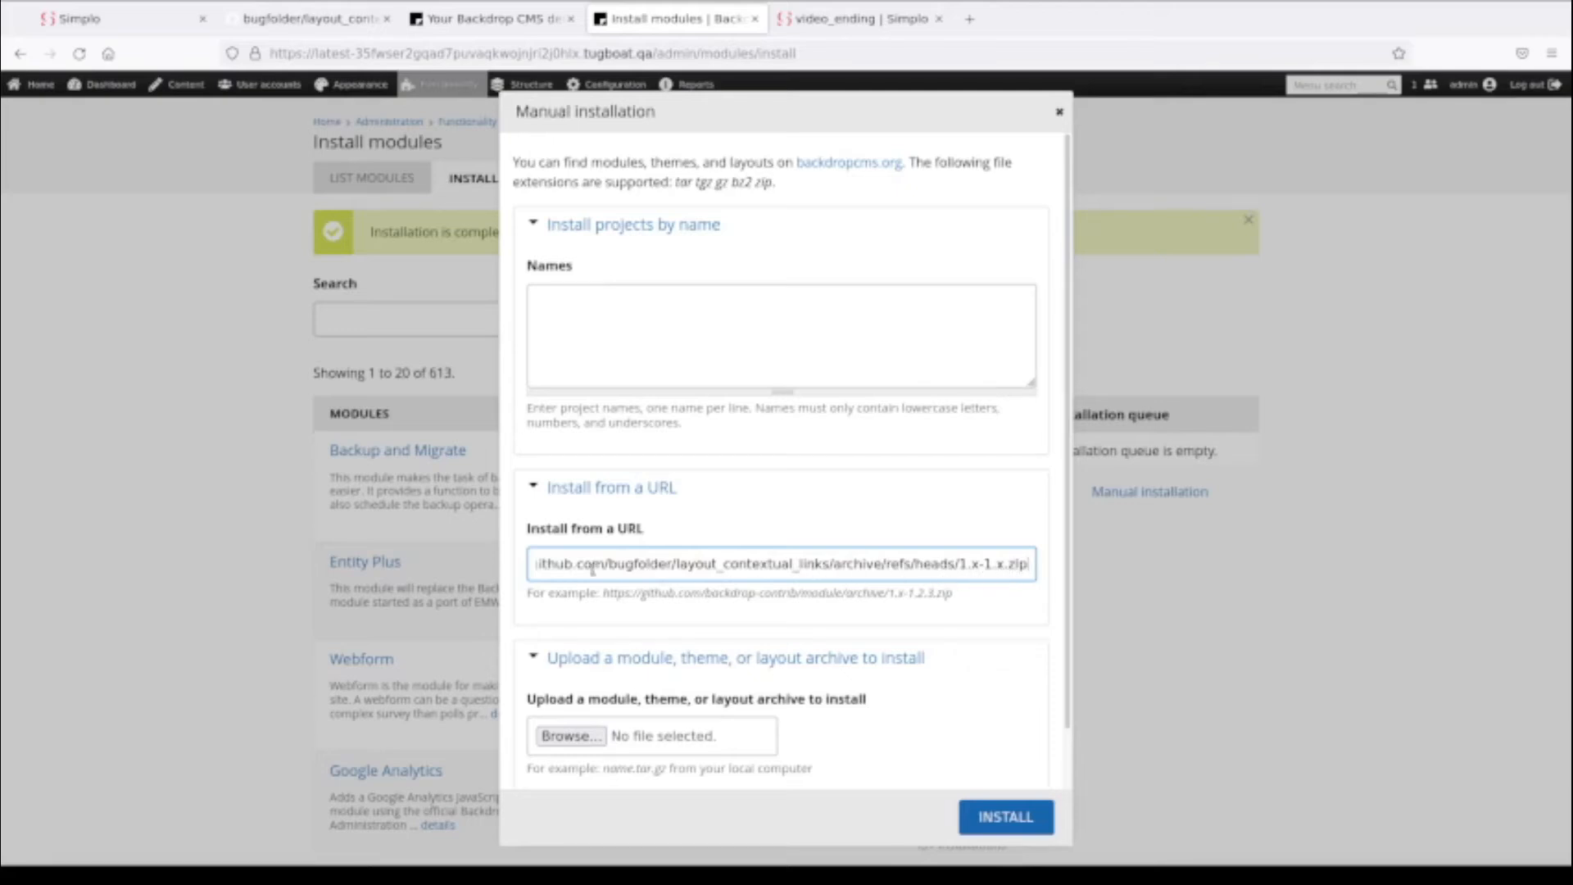
left_click_drag(638, 565, 550, 573)
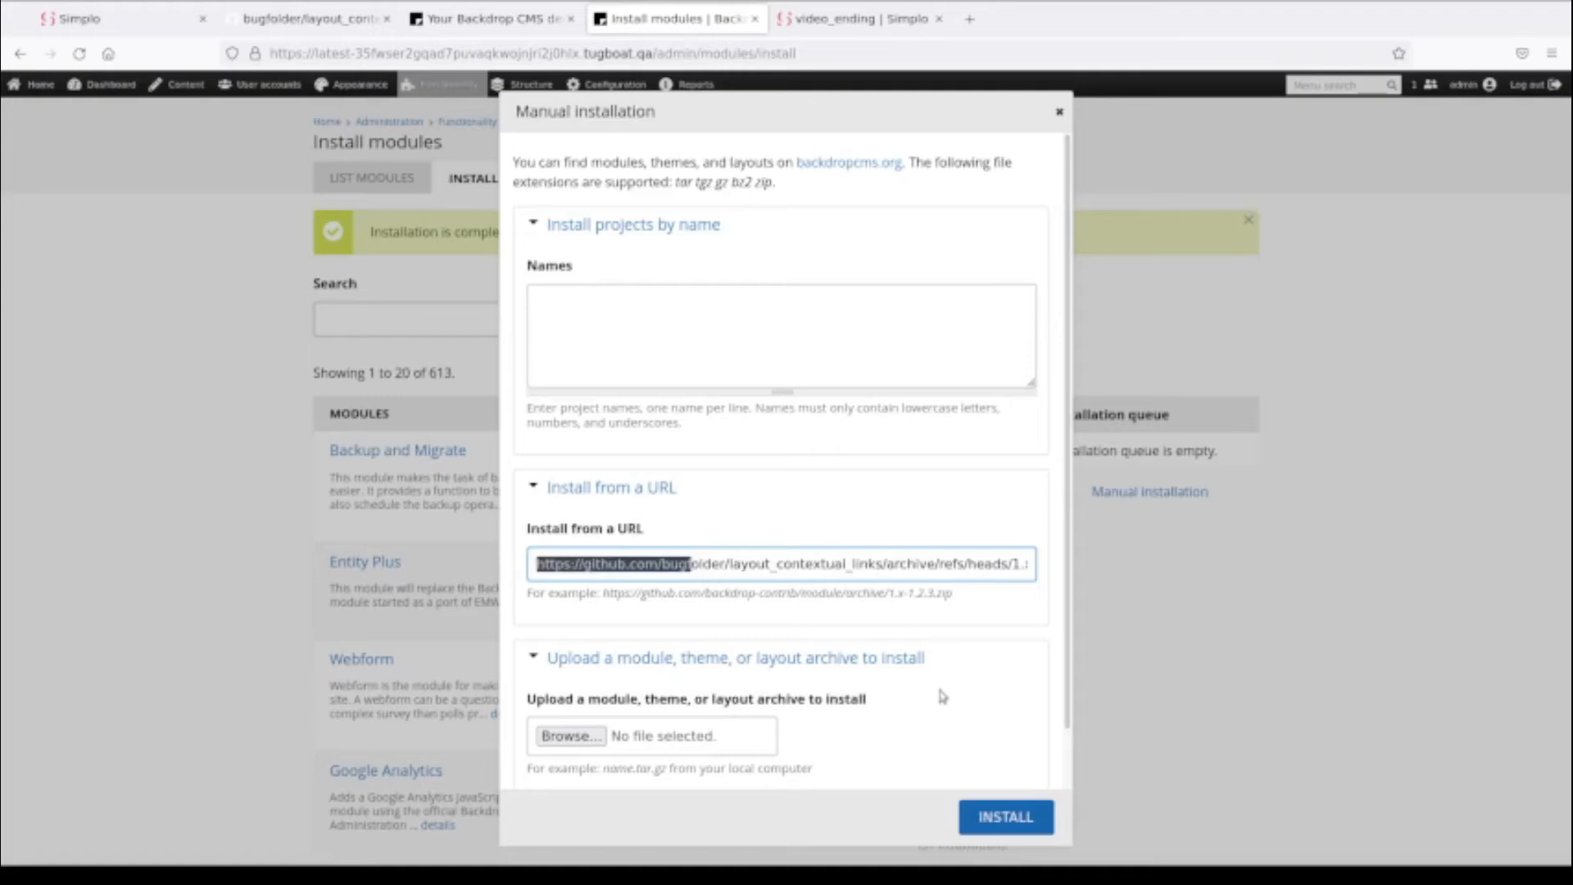
left_click(1013, 821)
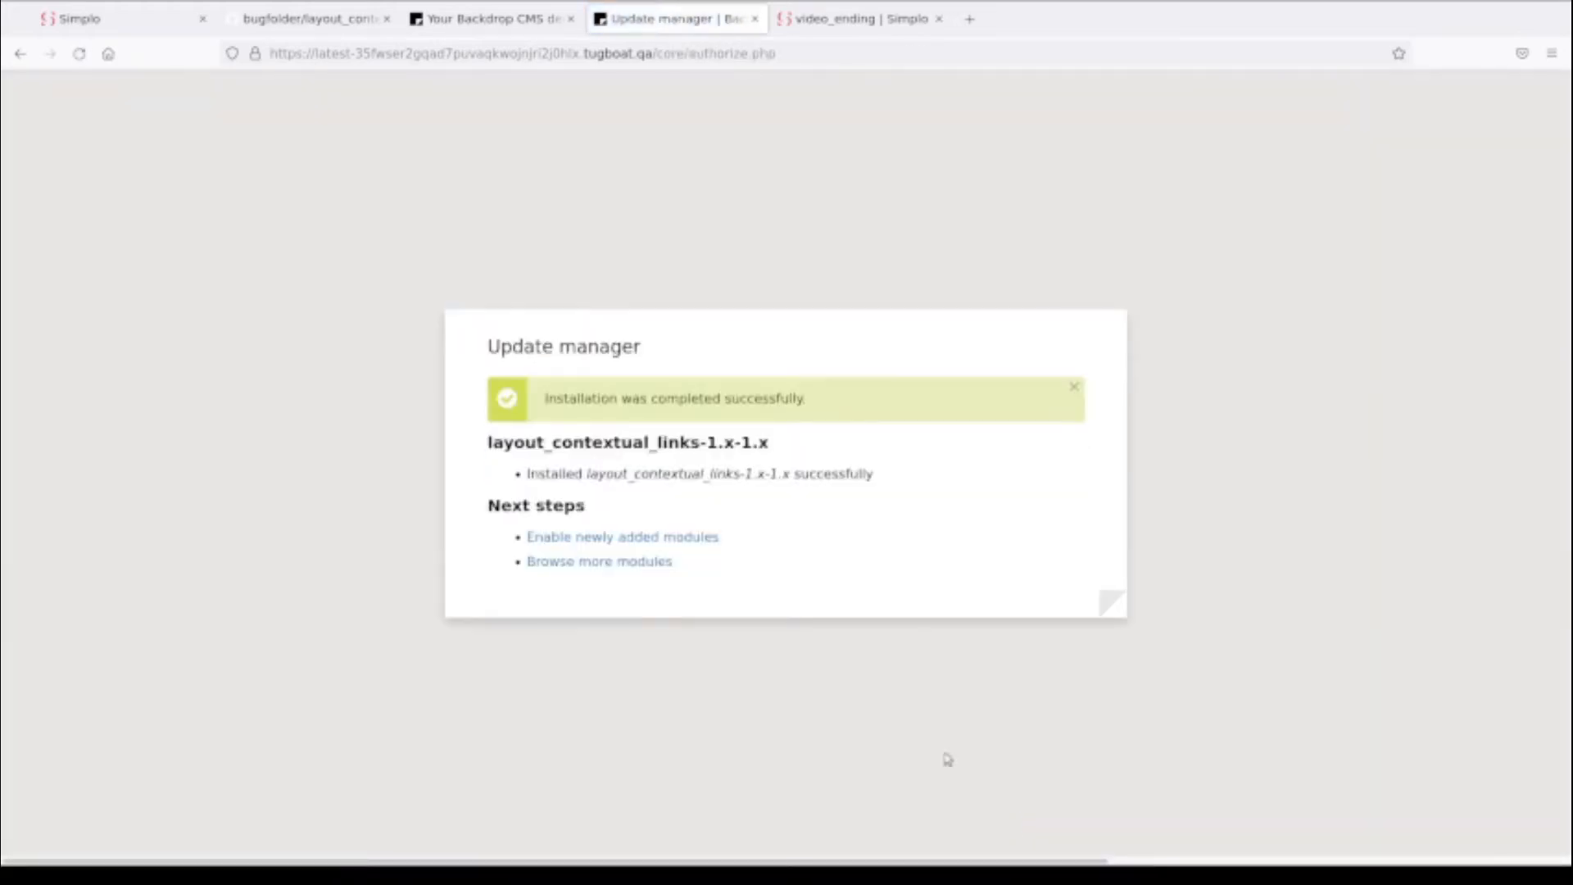
Filter the module list by "layout", enable and save Layout Contextual Links, and check the contextual links on the home page
left_click(611, 539)
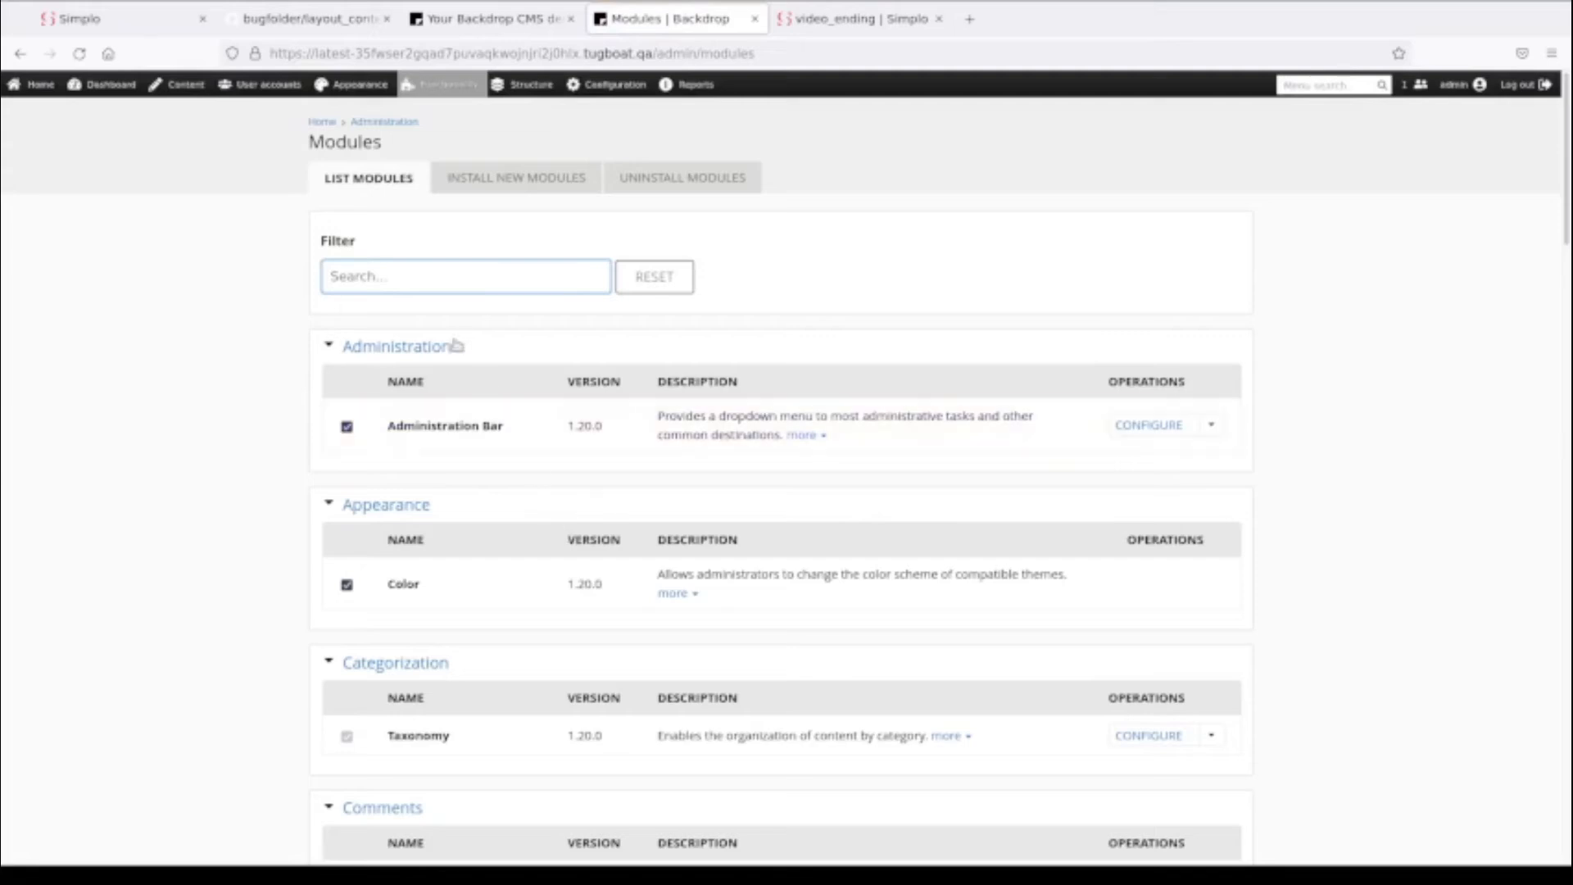
type("layout")
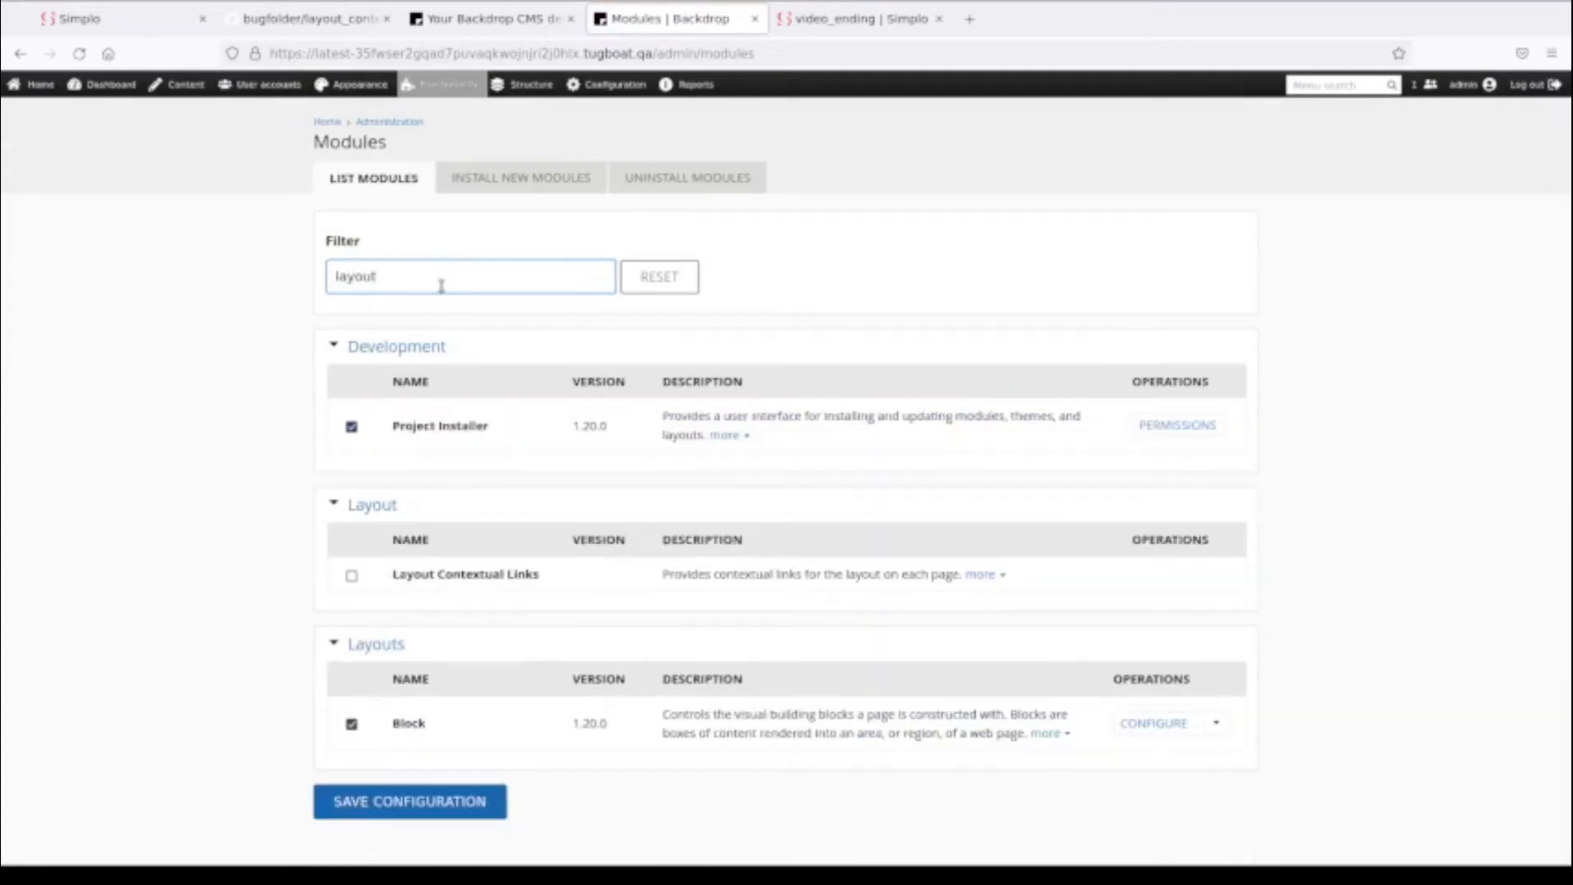
left_click(352, 575)
left_click(425, 804)
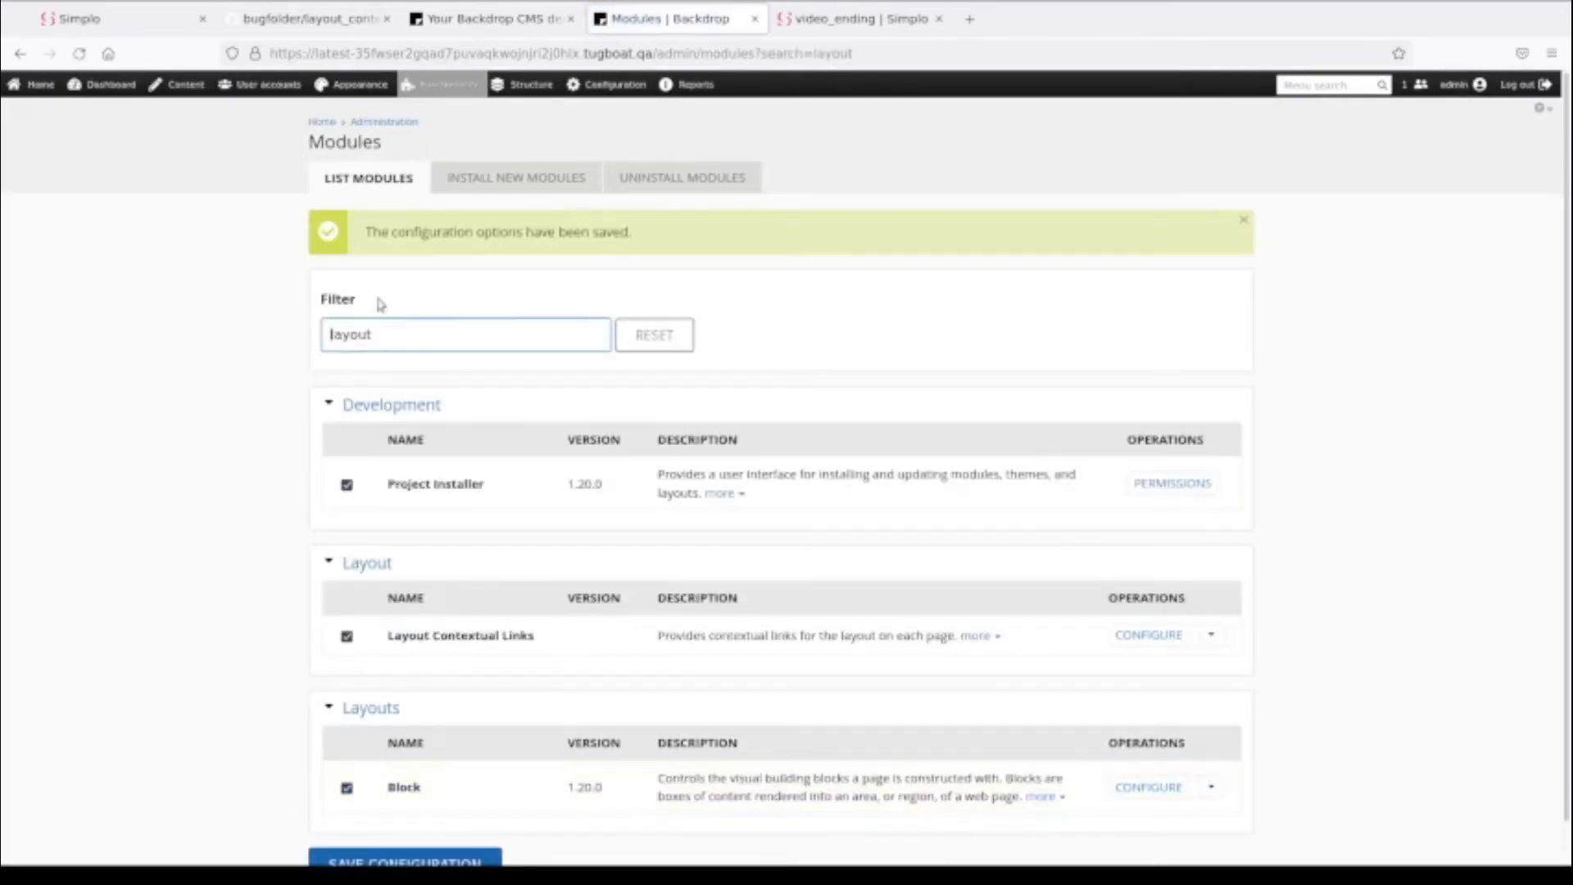
left_click(58, 107)
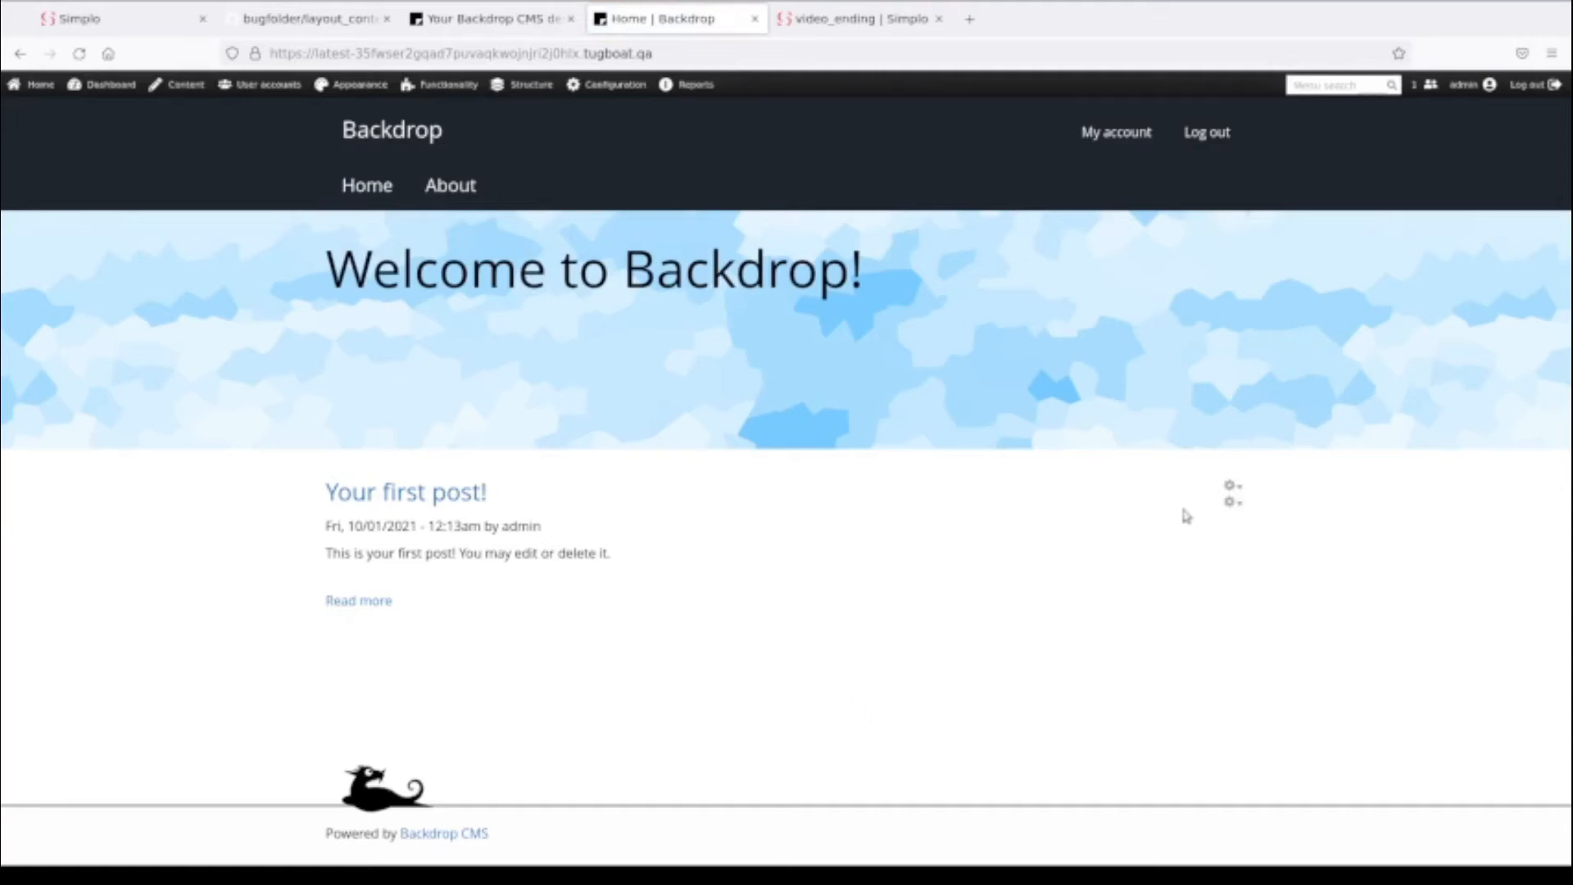
left_click(1230, 487)
Enable shifting contextual links downward for the default theme in the Layout contextual links settings and save the configuration
mouse_move(598, 79)
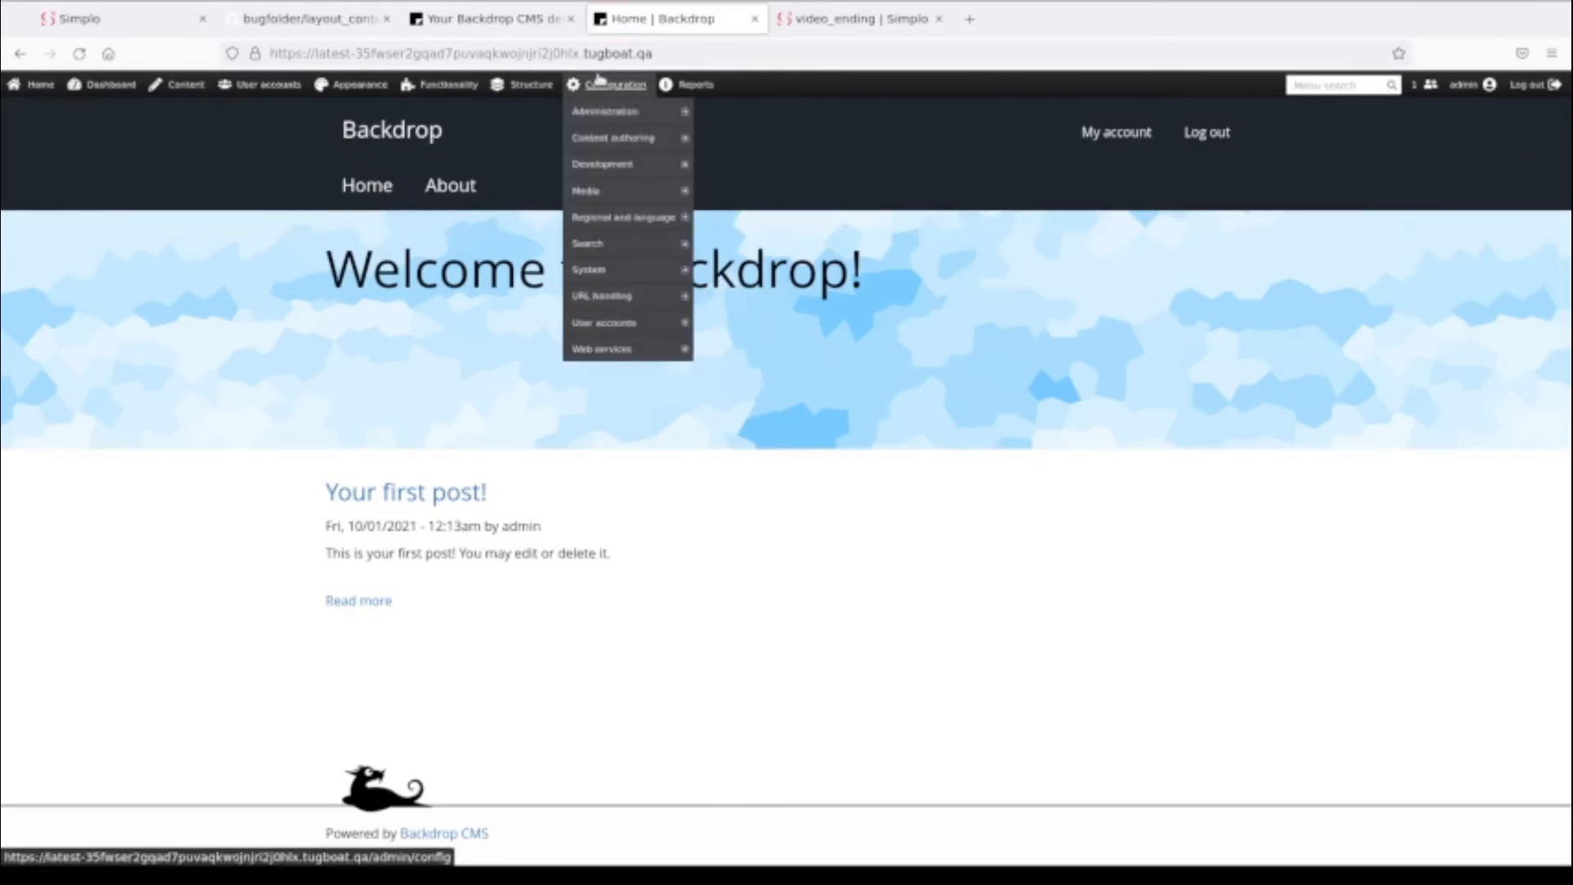
mouse_move(602, 141)
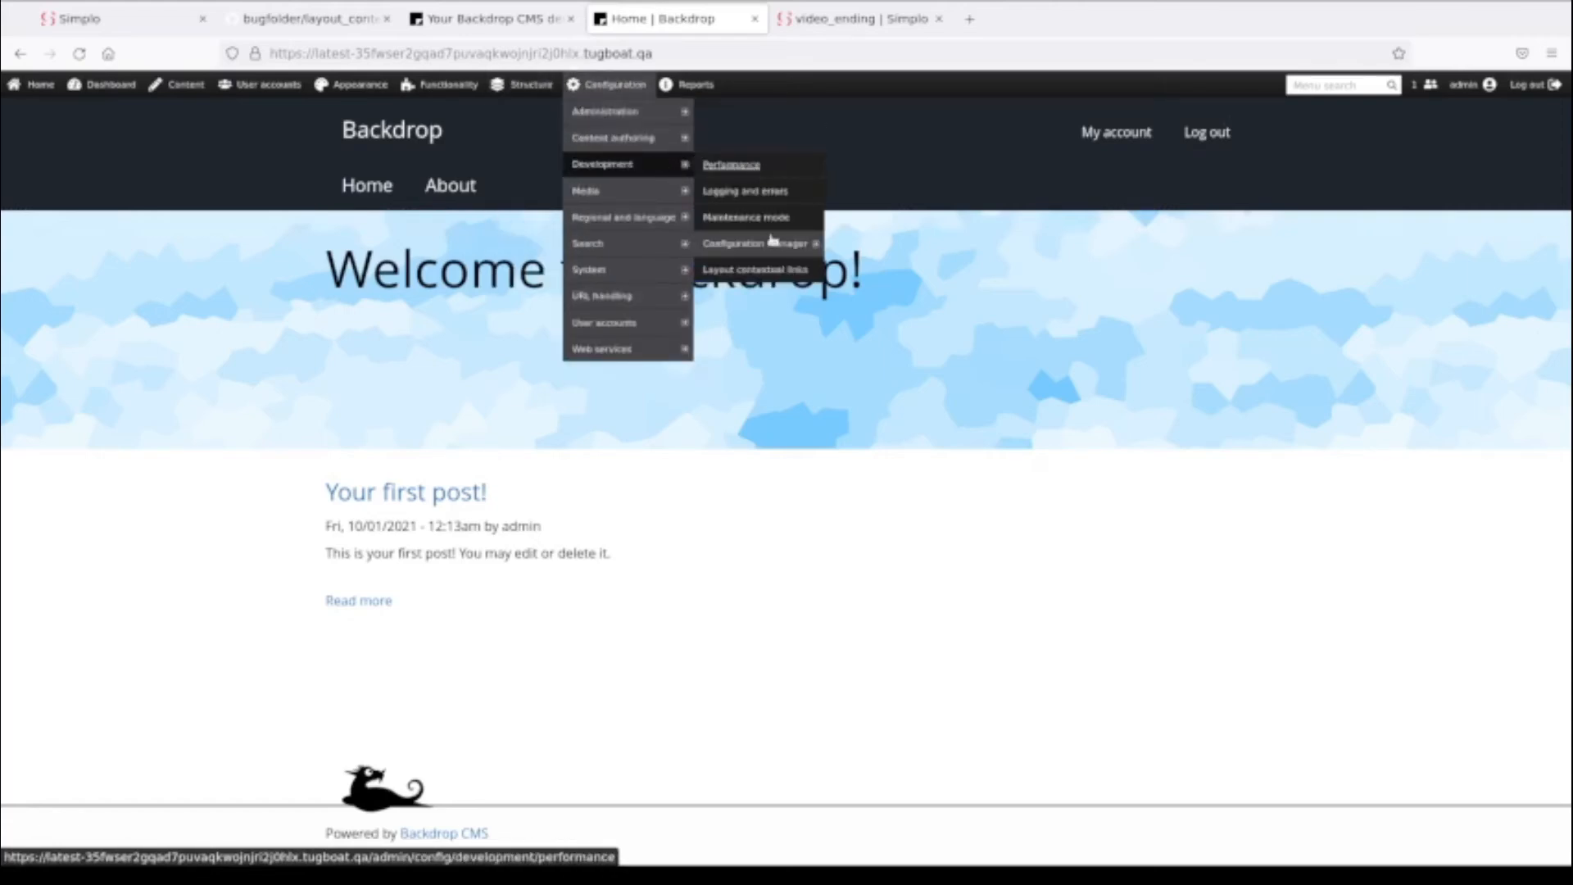
left_click(767, 272)
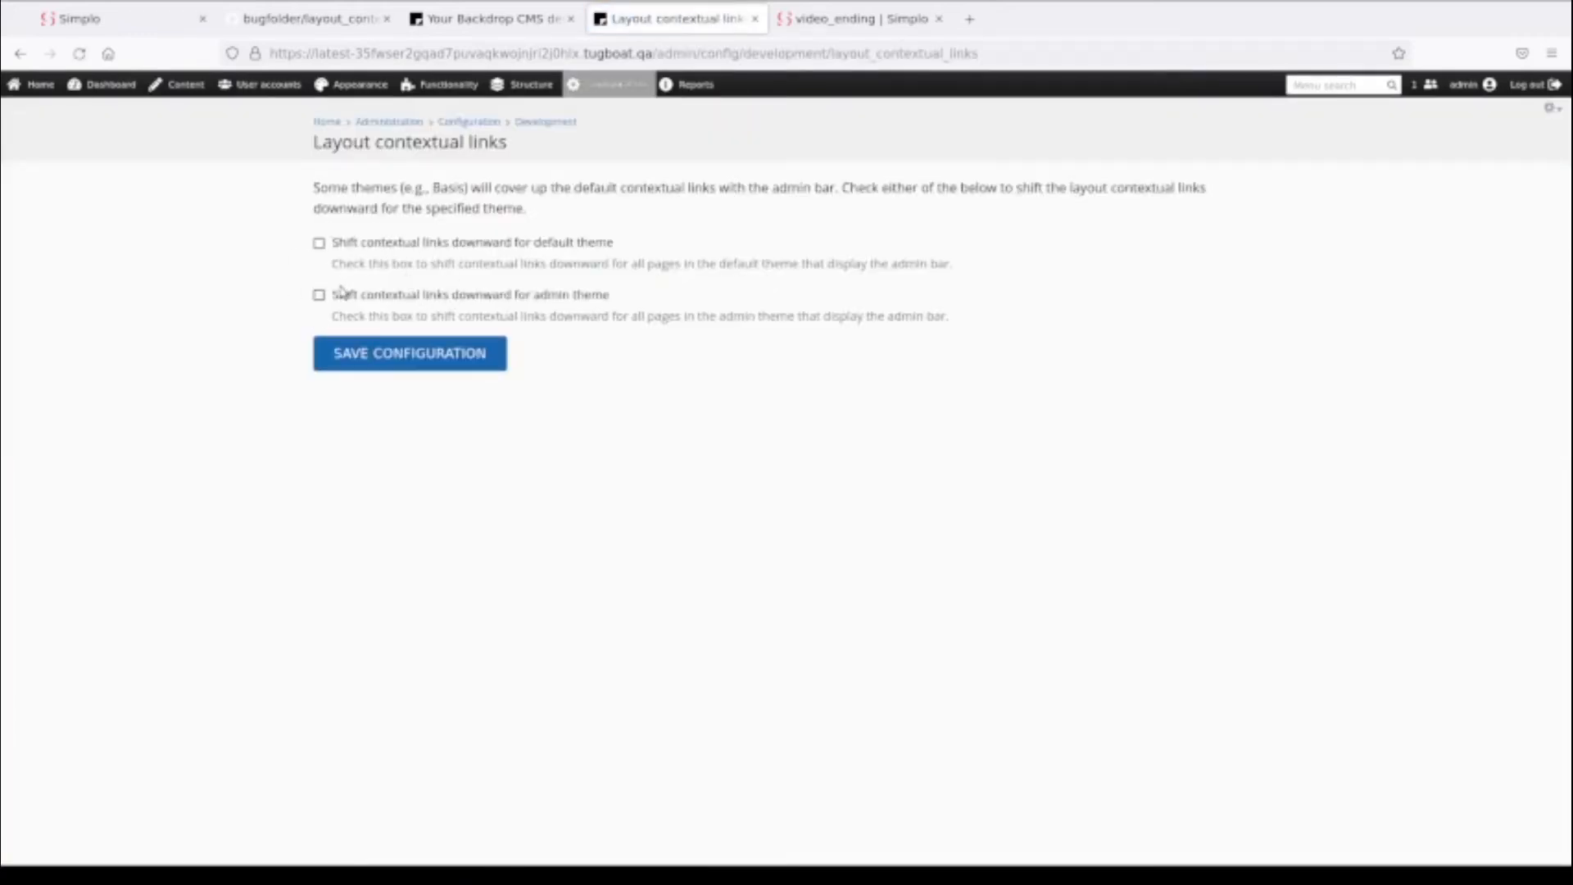
left_click(319, 243)
left_click(416, 357)
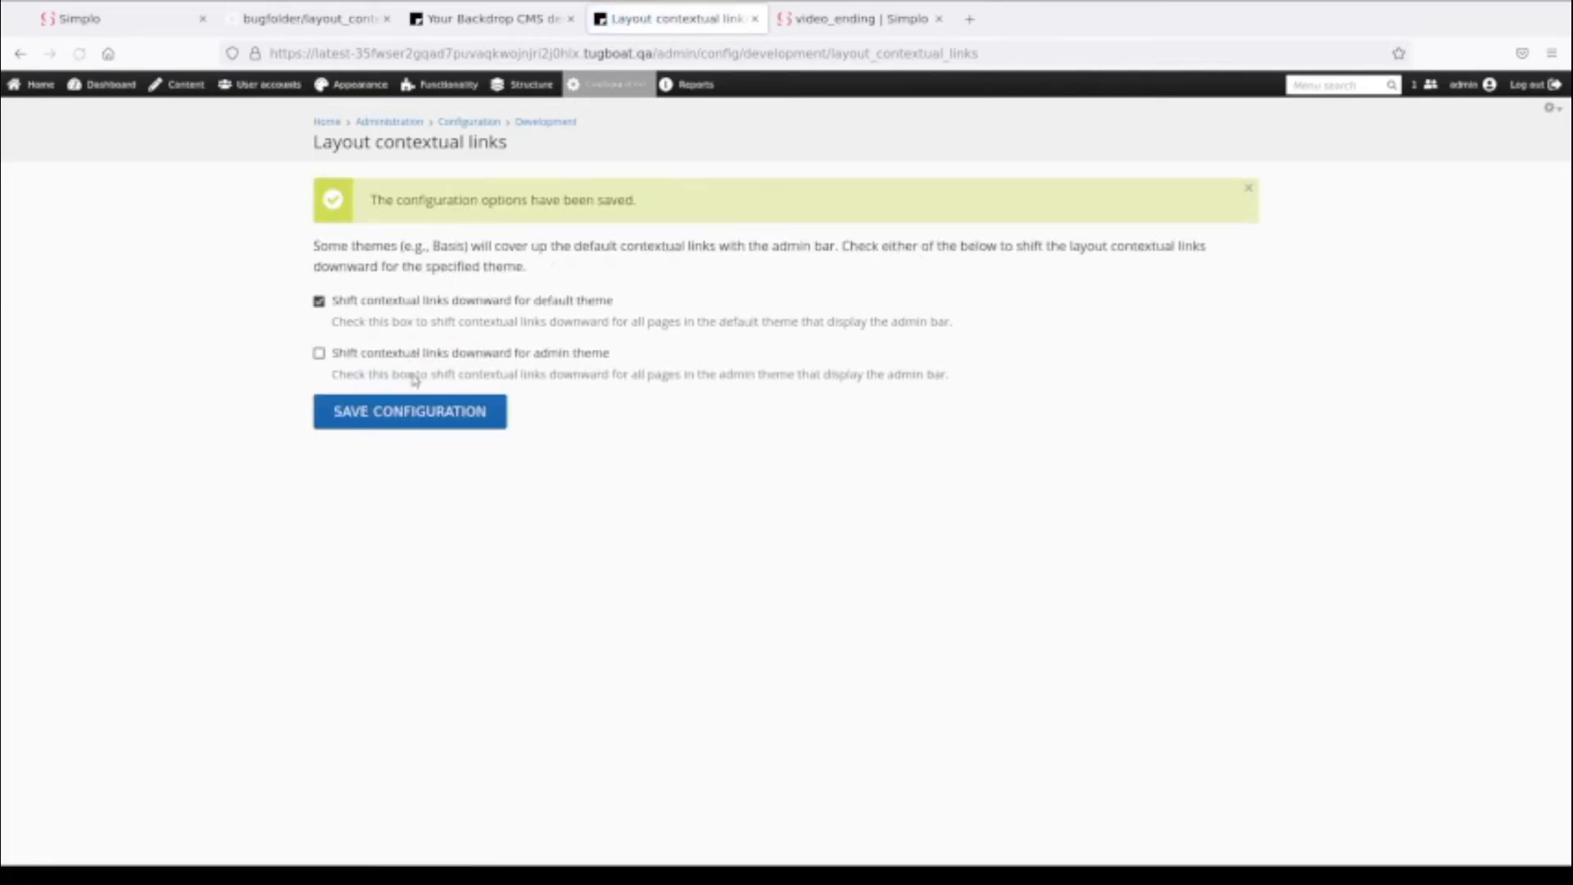
Check the hero block's and layout's contextual links on the home page, and review the Home page layout's blocks through Manage blocks
left_click(327, 122)
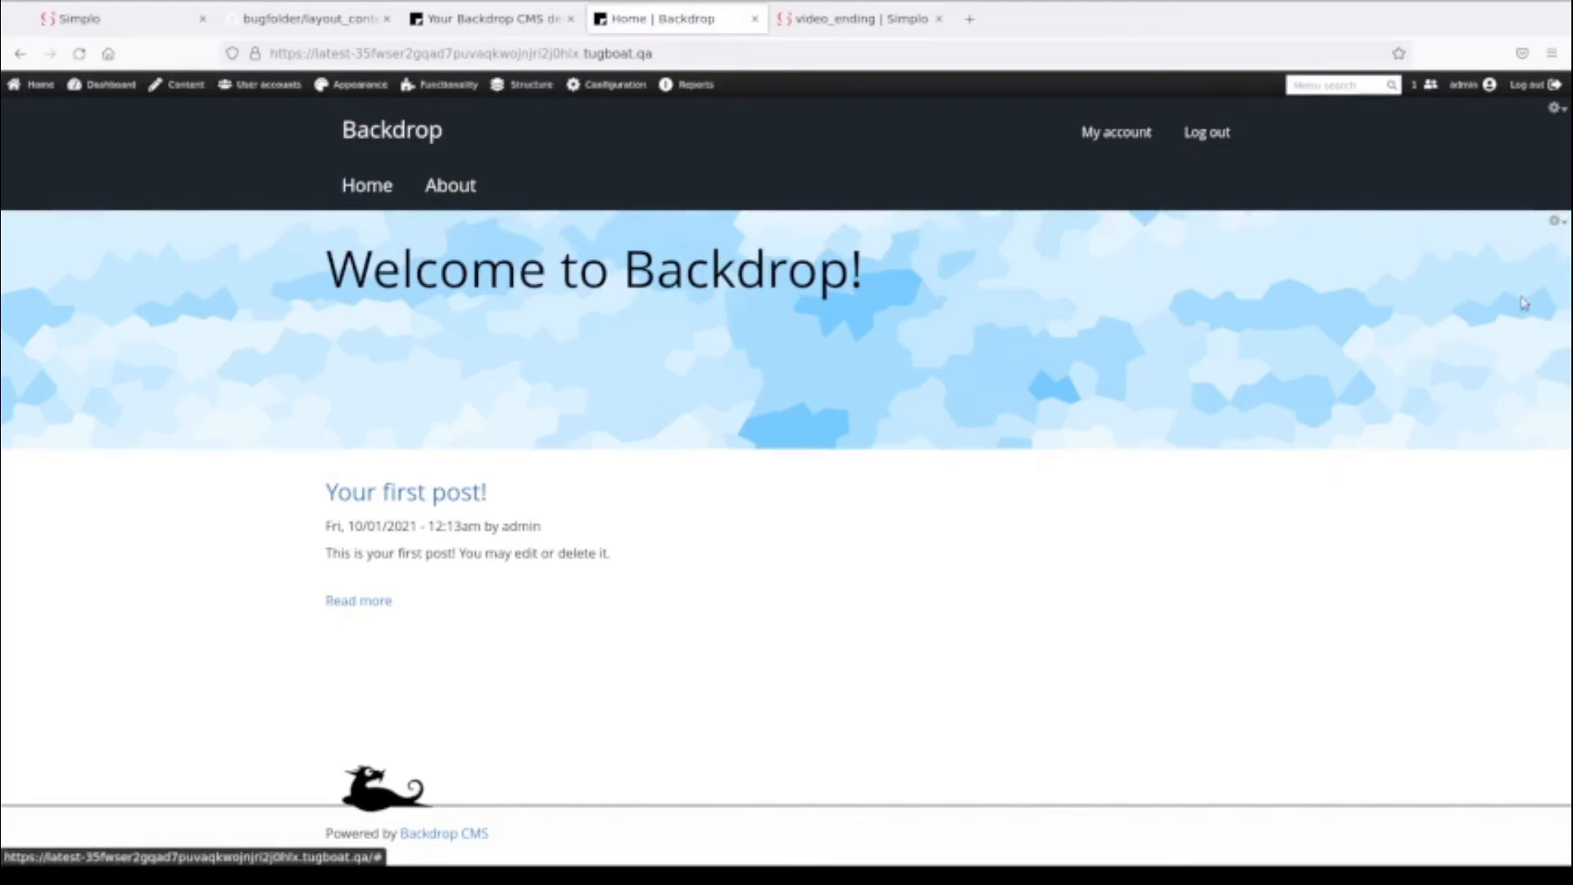
left_click(1554, 222)
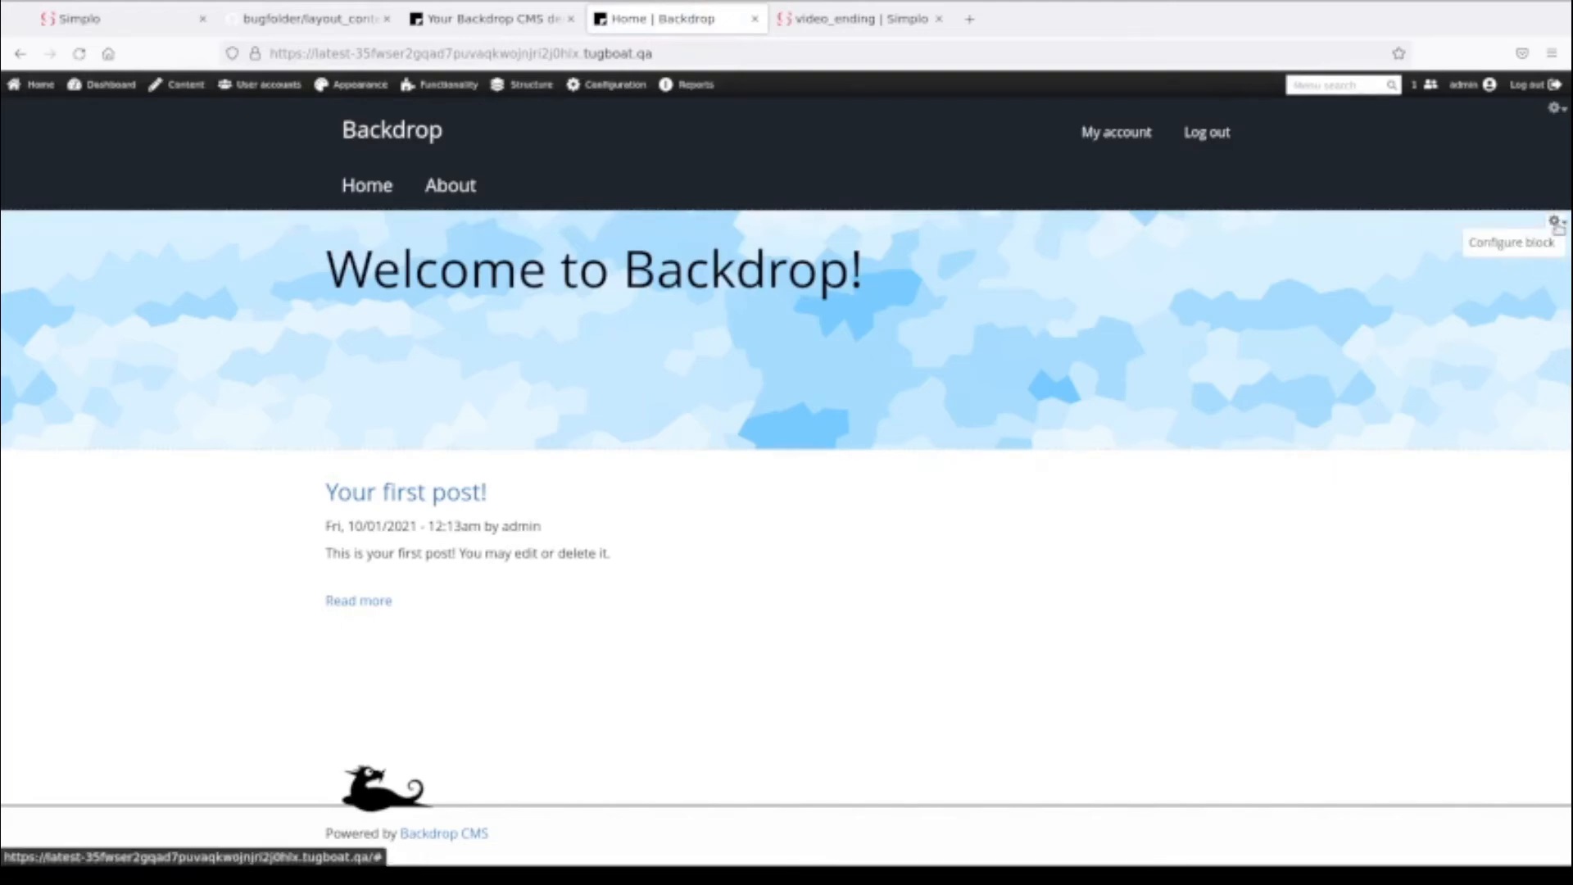
left_click(1556, 109)
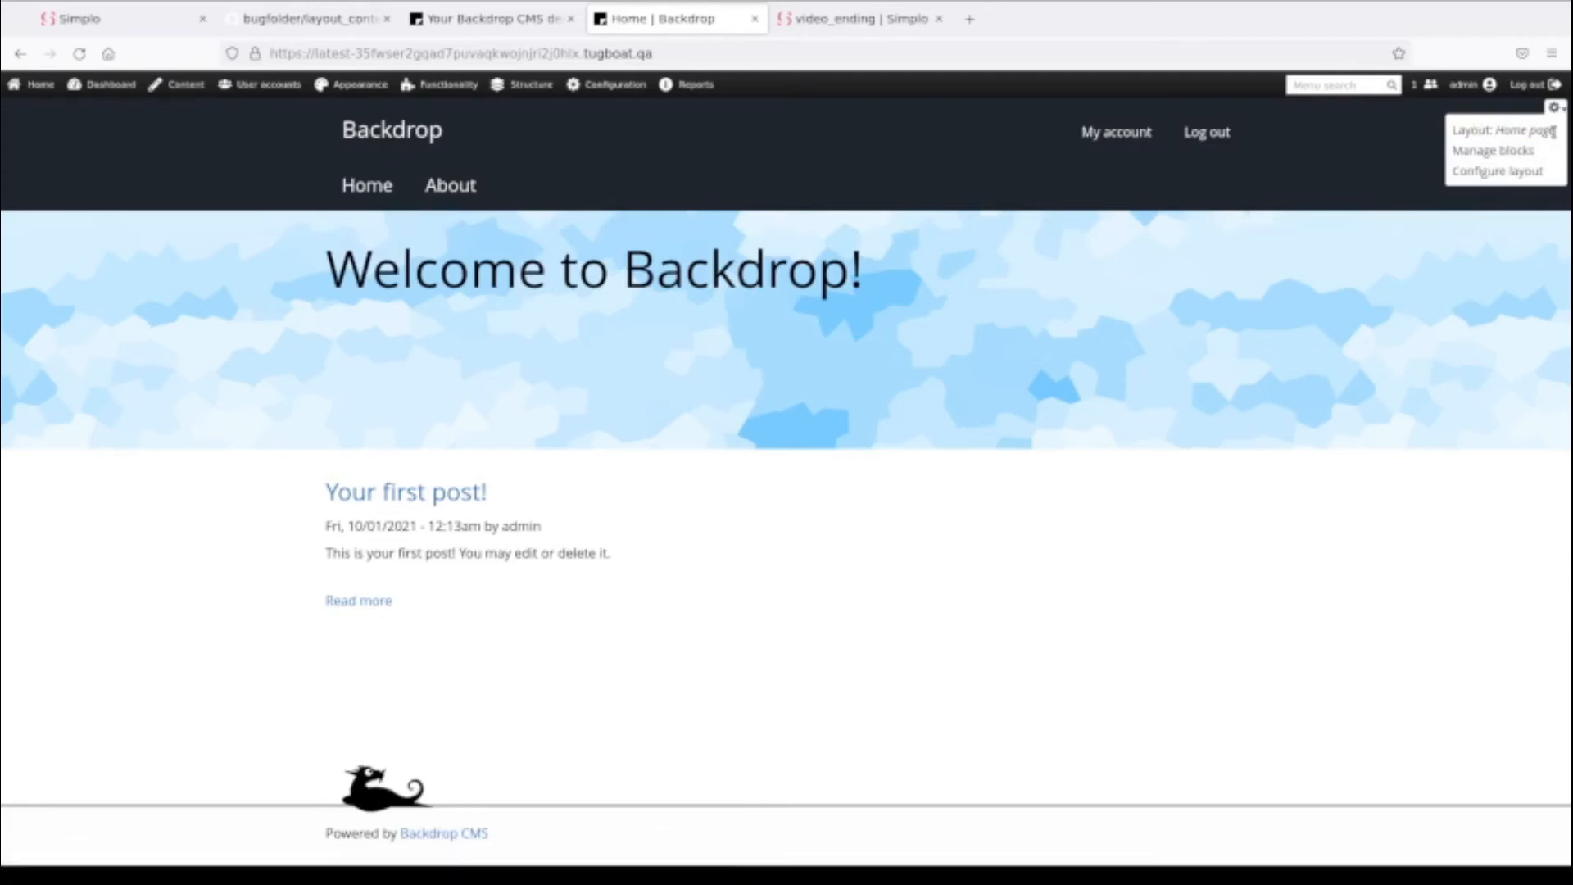
left_click(1493, 151)
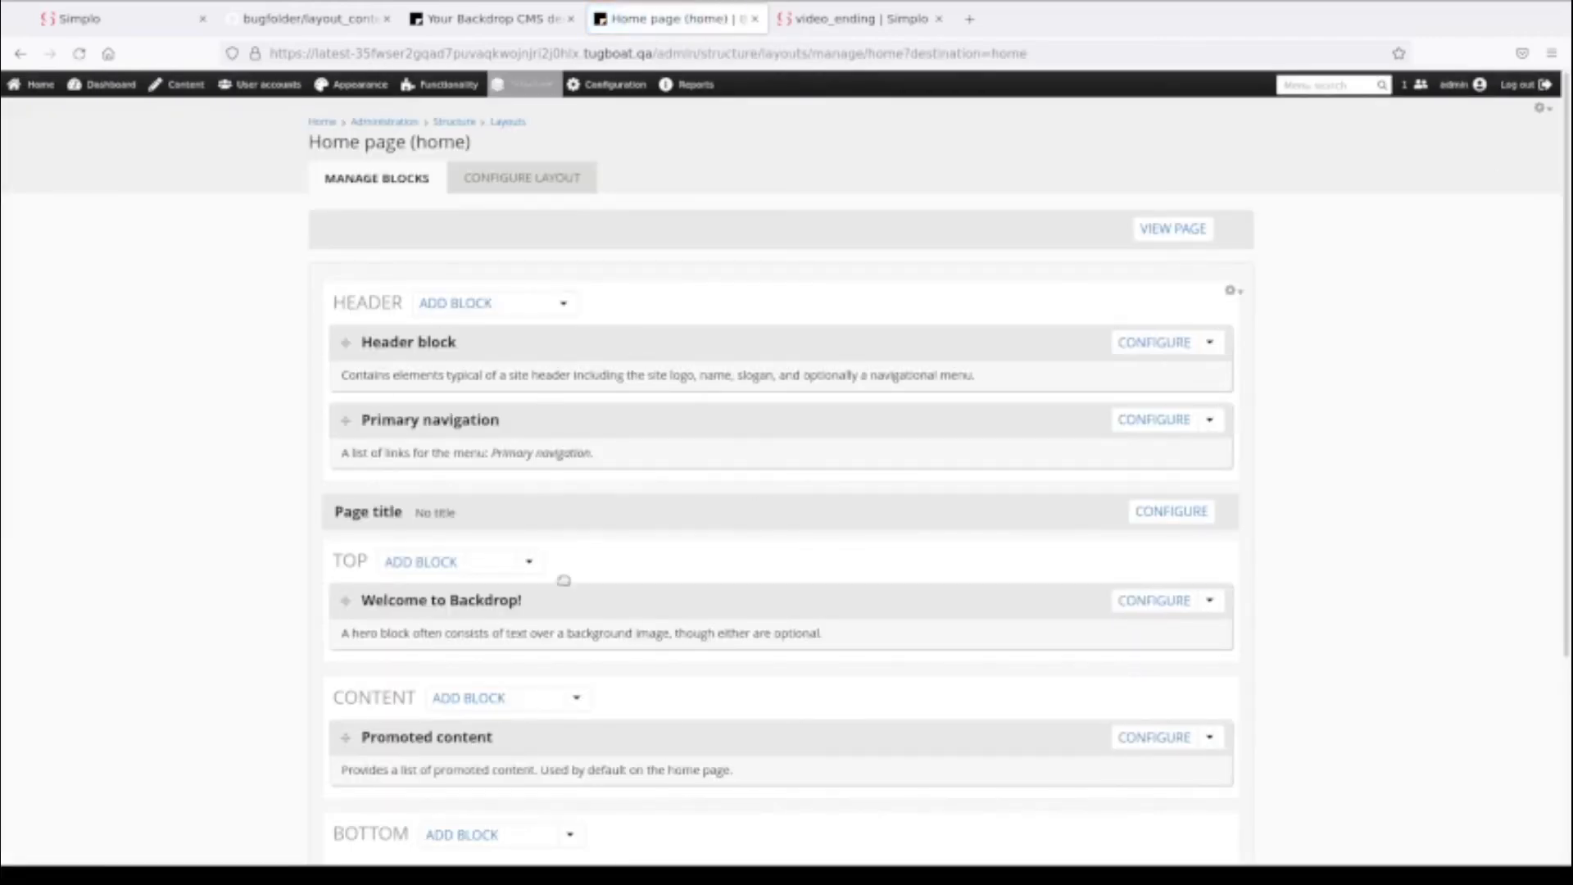
scroll(622, 596, "down", 3)
scroll(639, 603, "up", 3)
left_click(1545, 114)
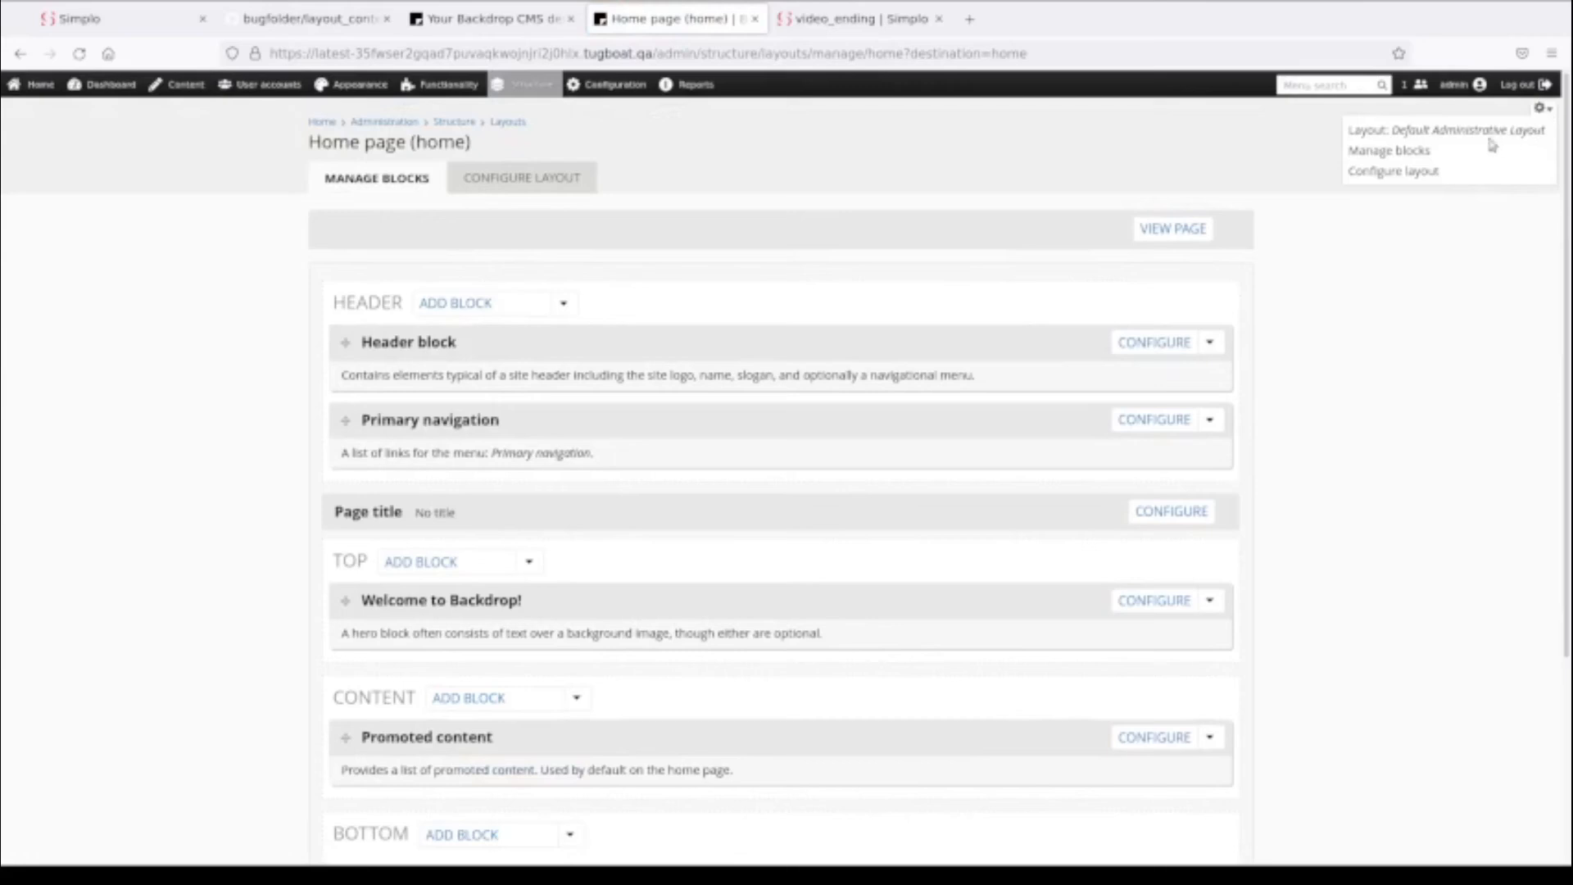
Return to the home page and open the Home page layout's configuration through its layout contextual links
left_click(54, 109)
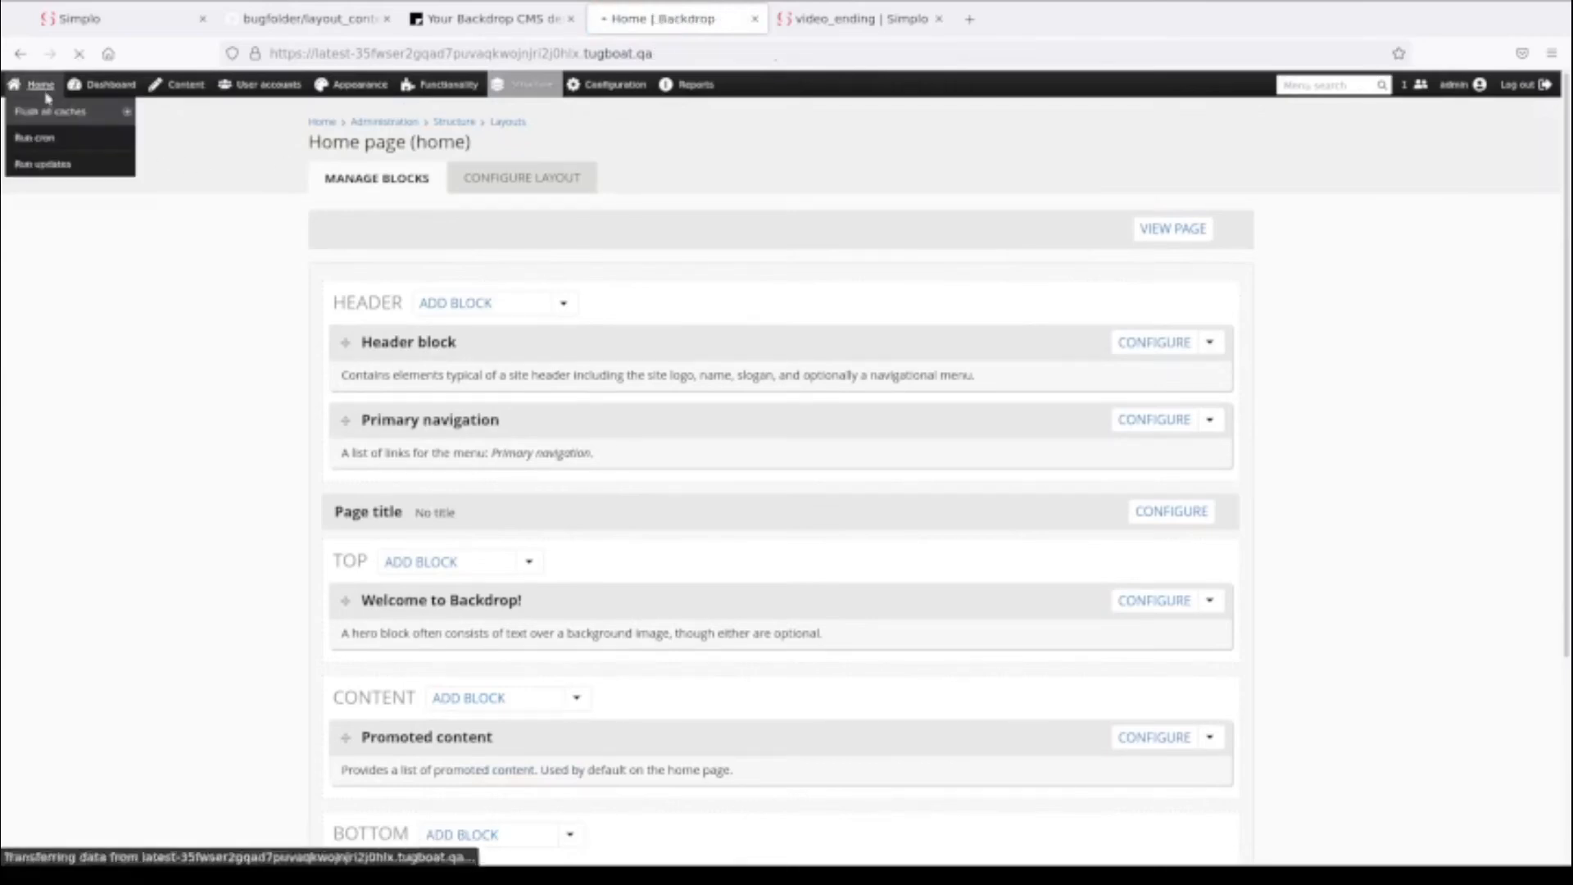
left_click(1554, 113)
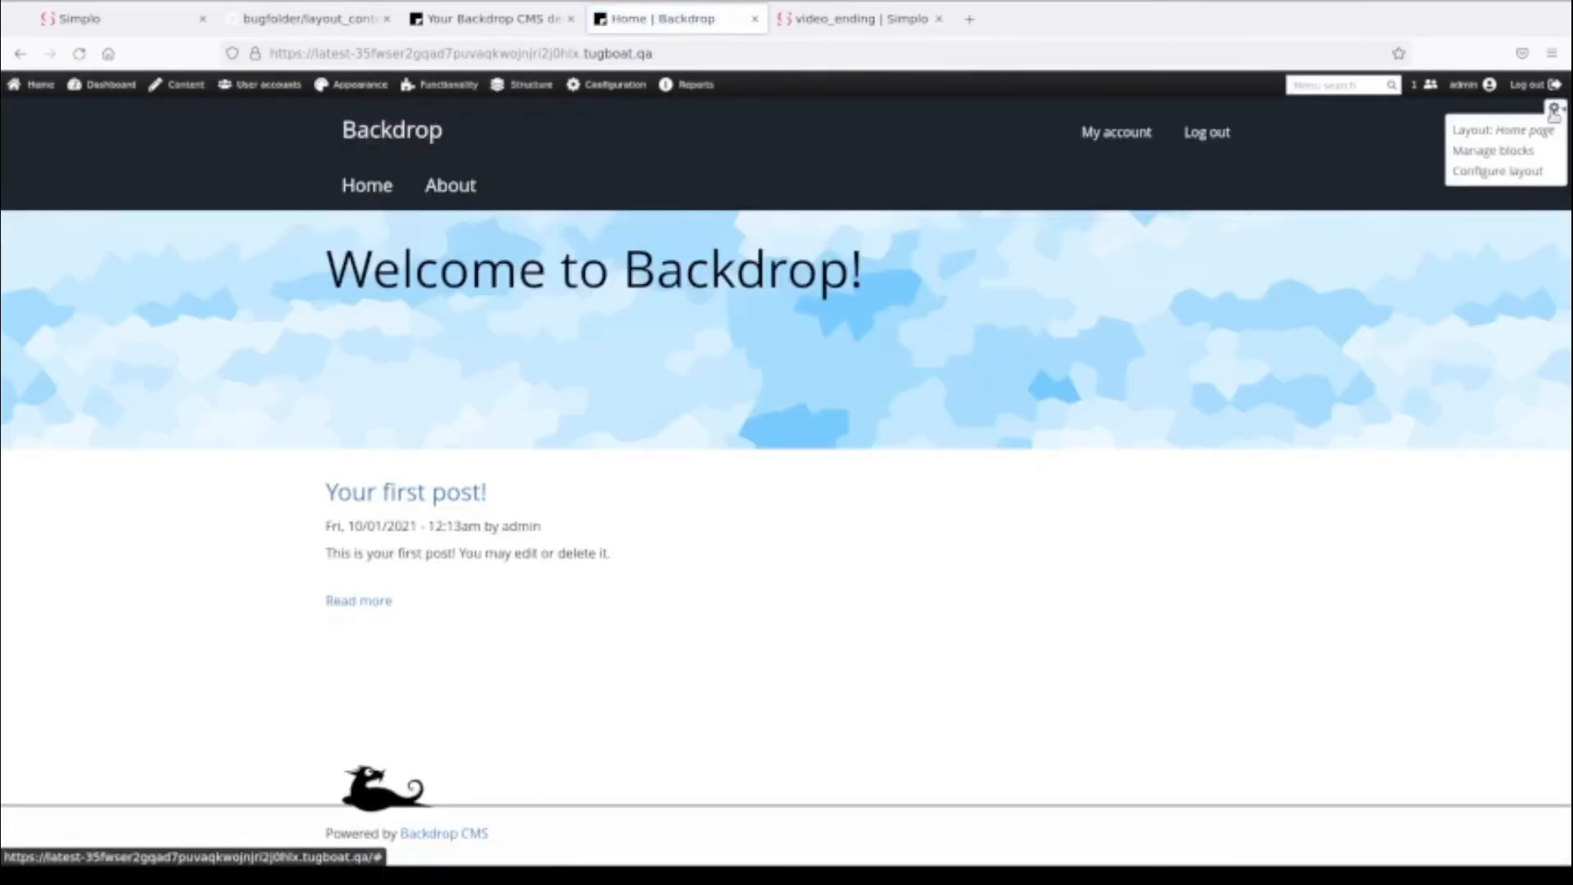
left_click(1499, 171)
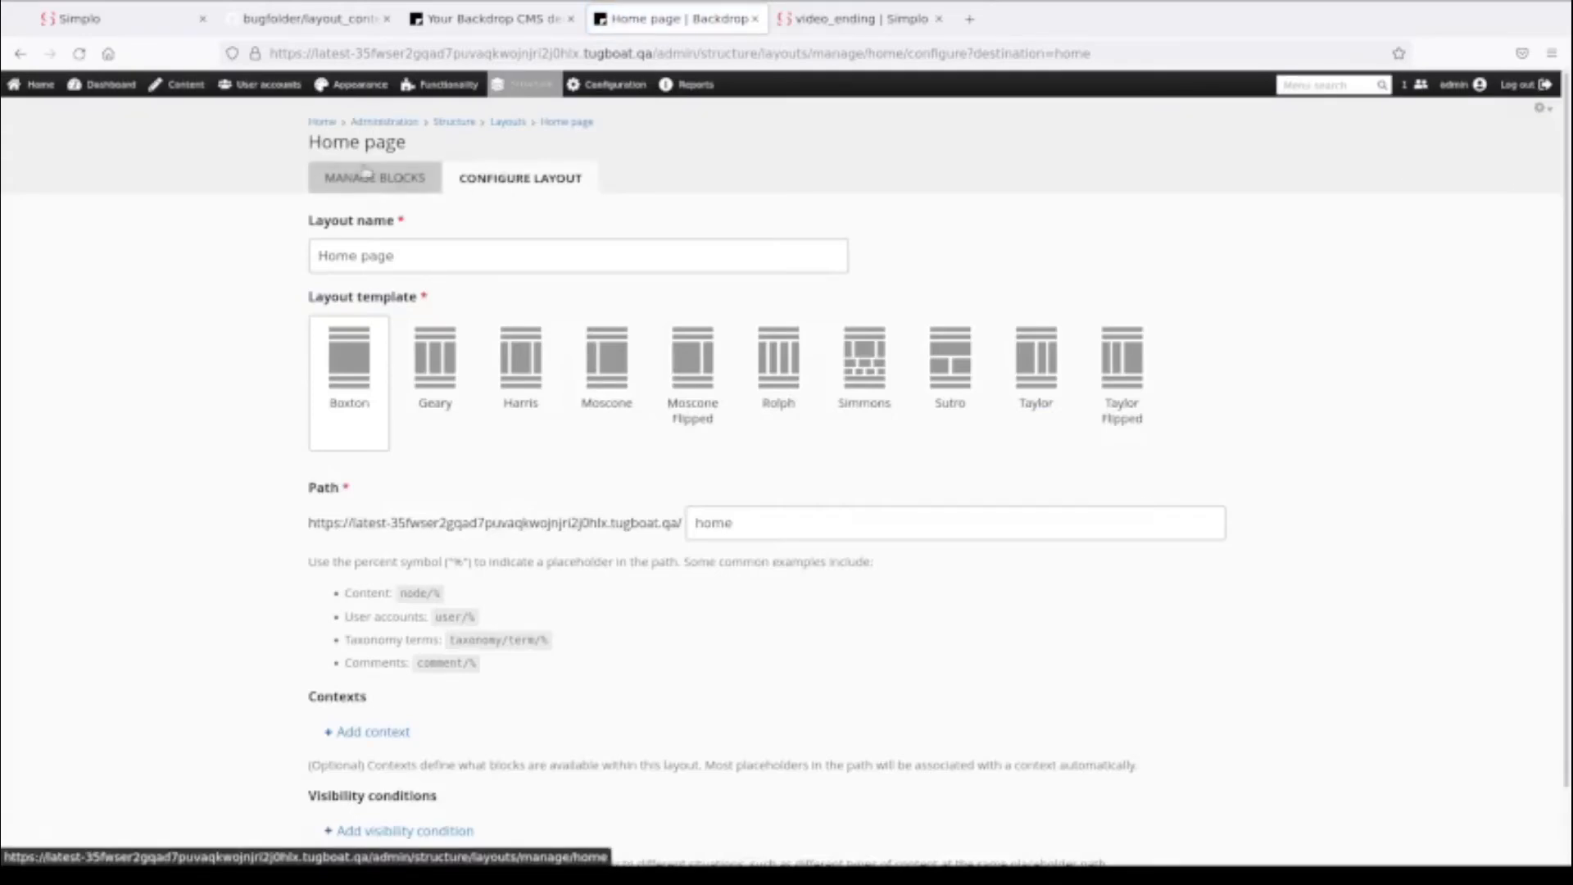
Go to the site's About page and review the blocks of its Default Layout through the layout contextual links
left_click(40, 88)
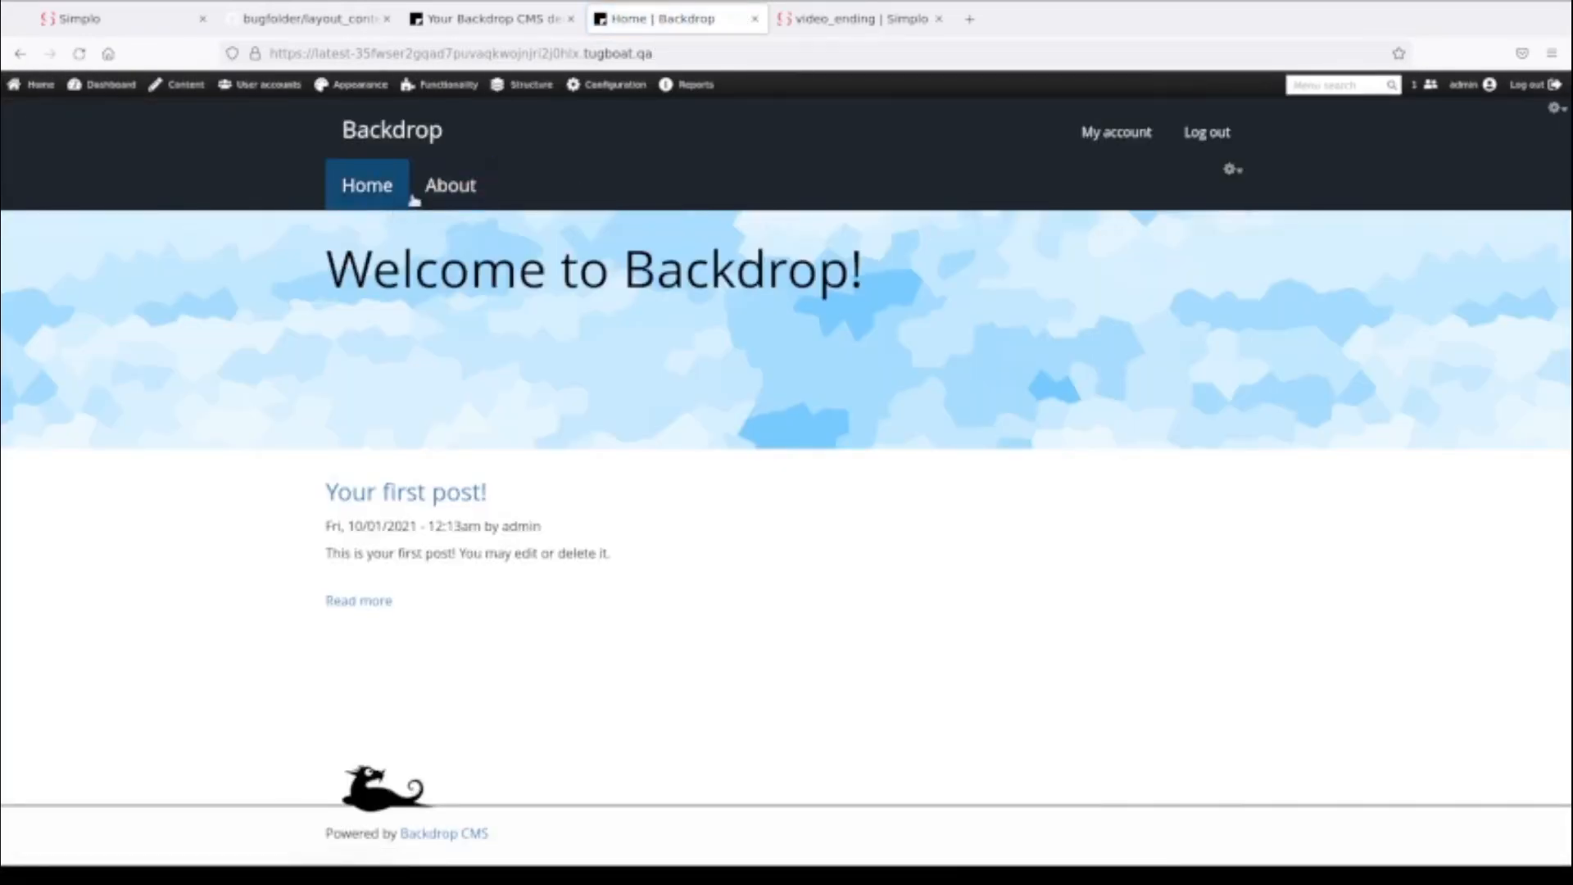
left_click(453, 185)
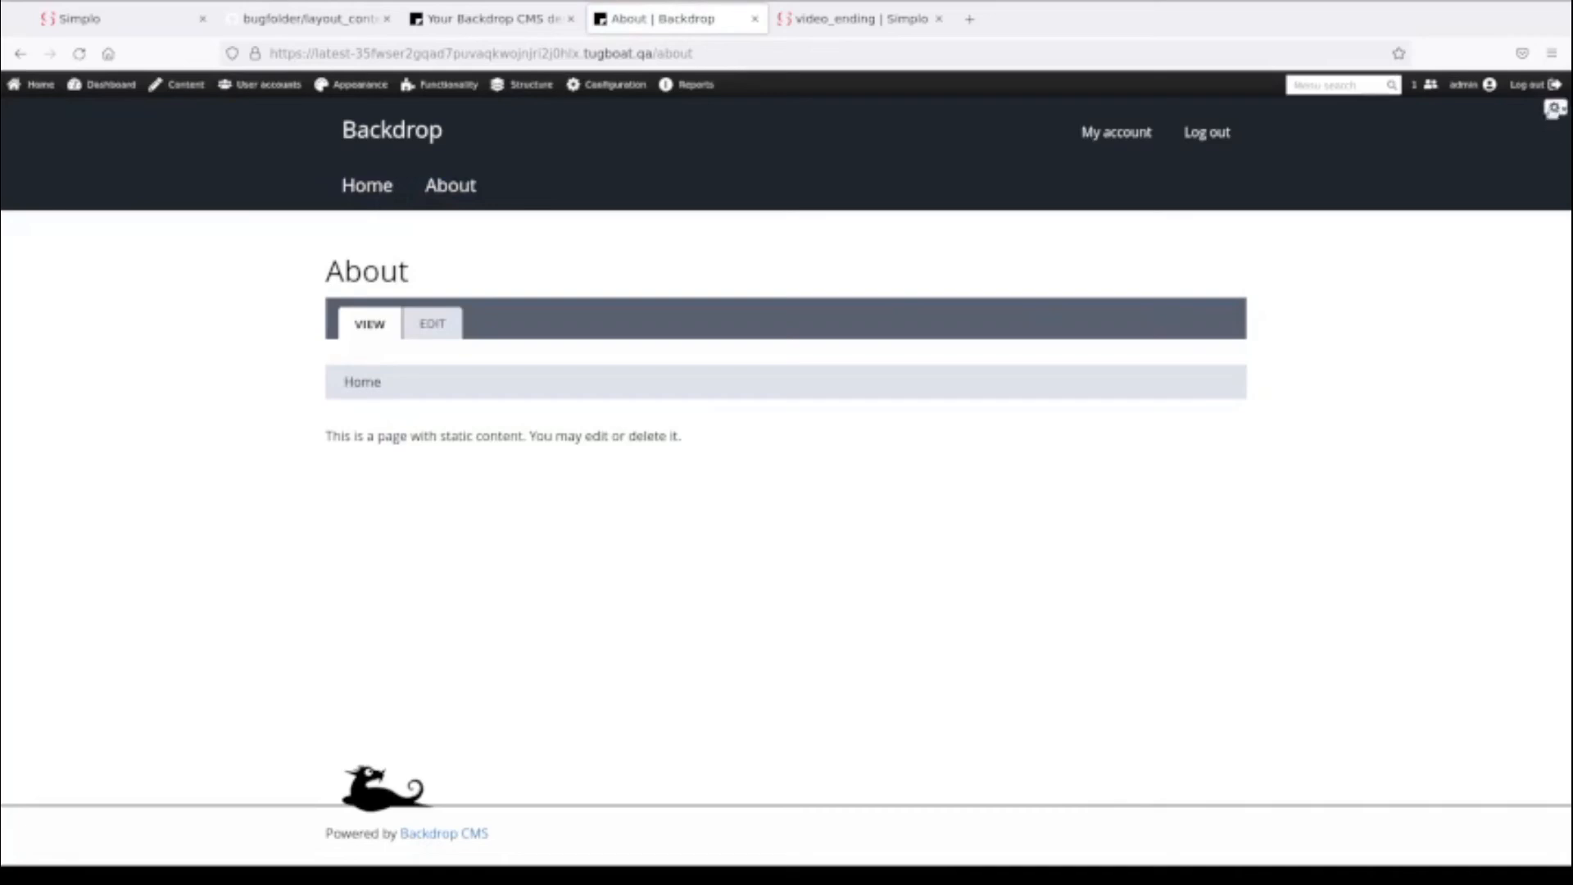
left_click(1553, 108)
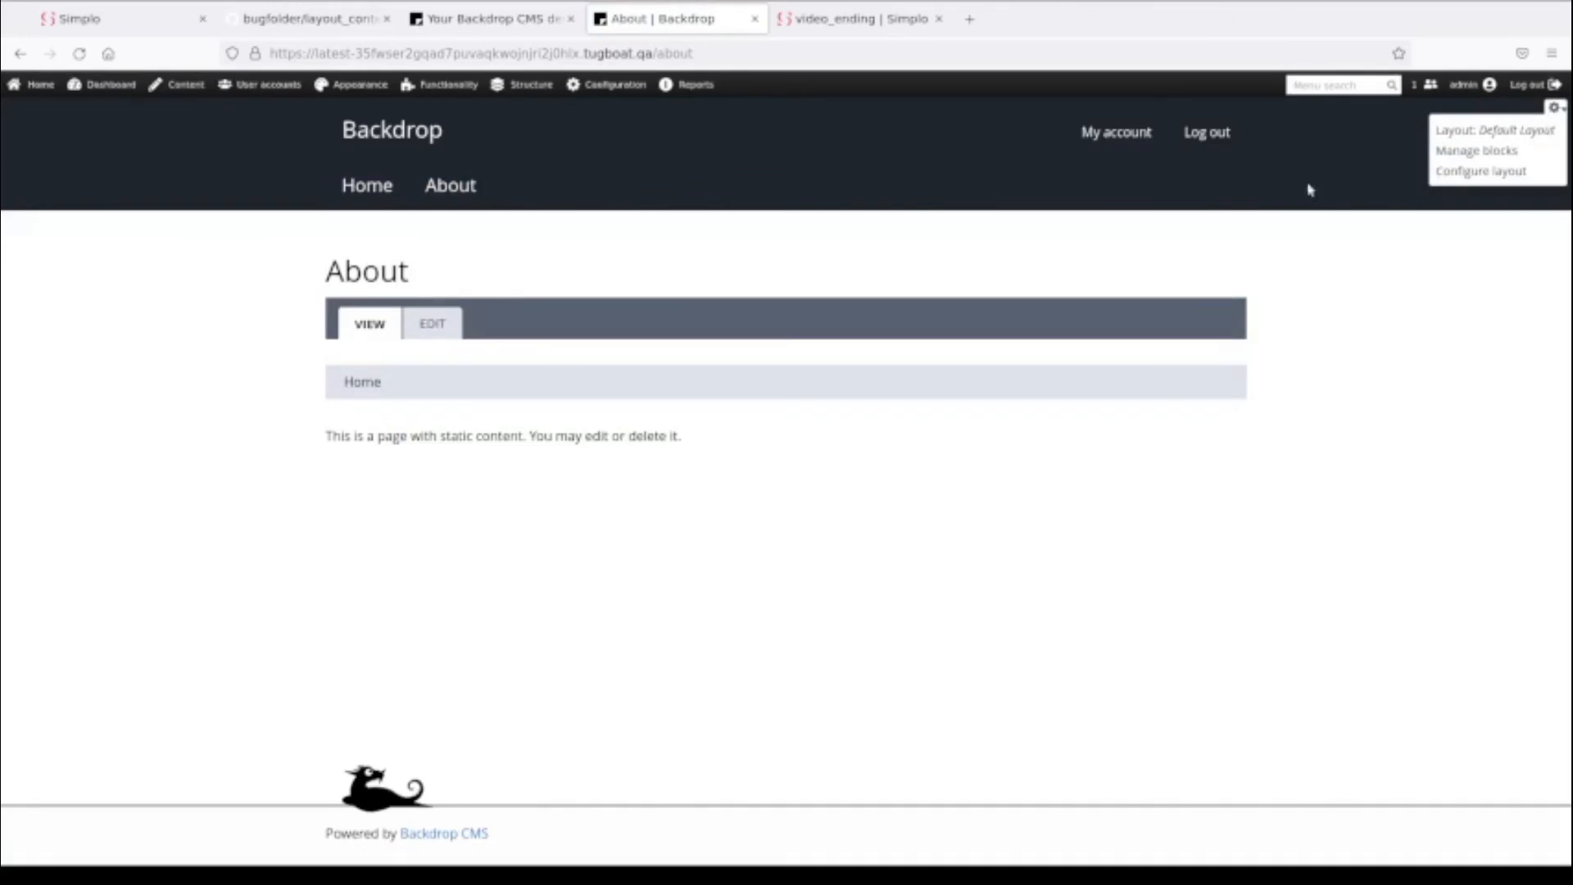
left_click(1511, 150)
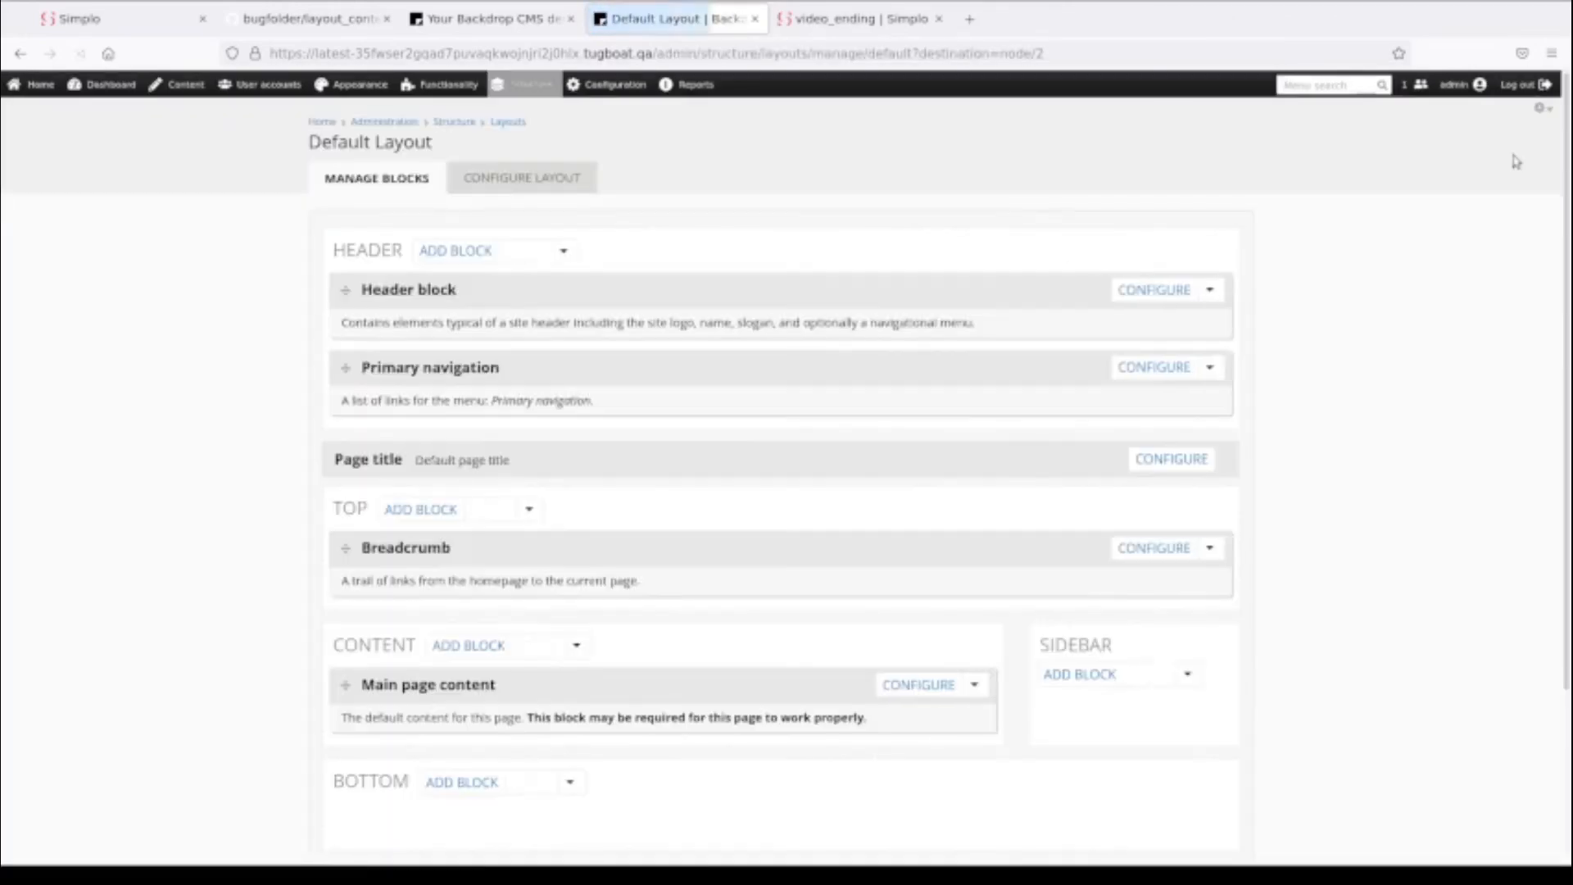
scroll(1379, 379, "down", 3)
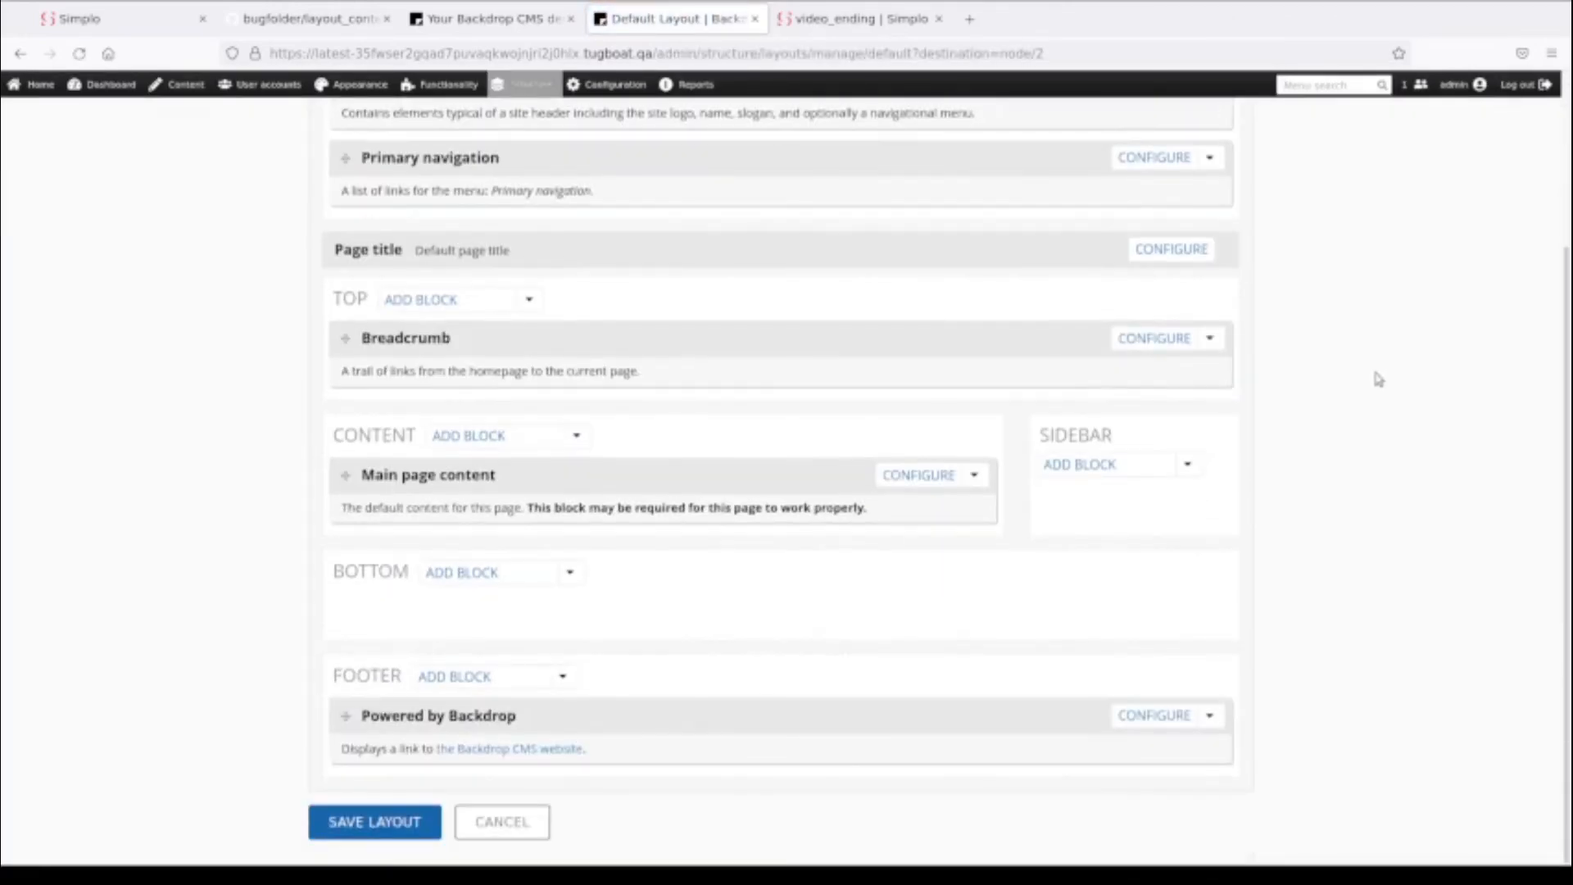
scroll(1379, 380, "up", 3)
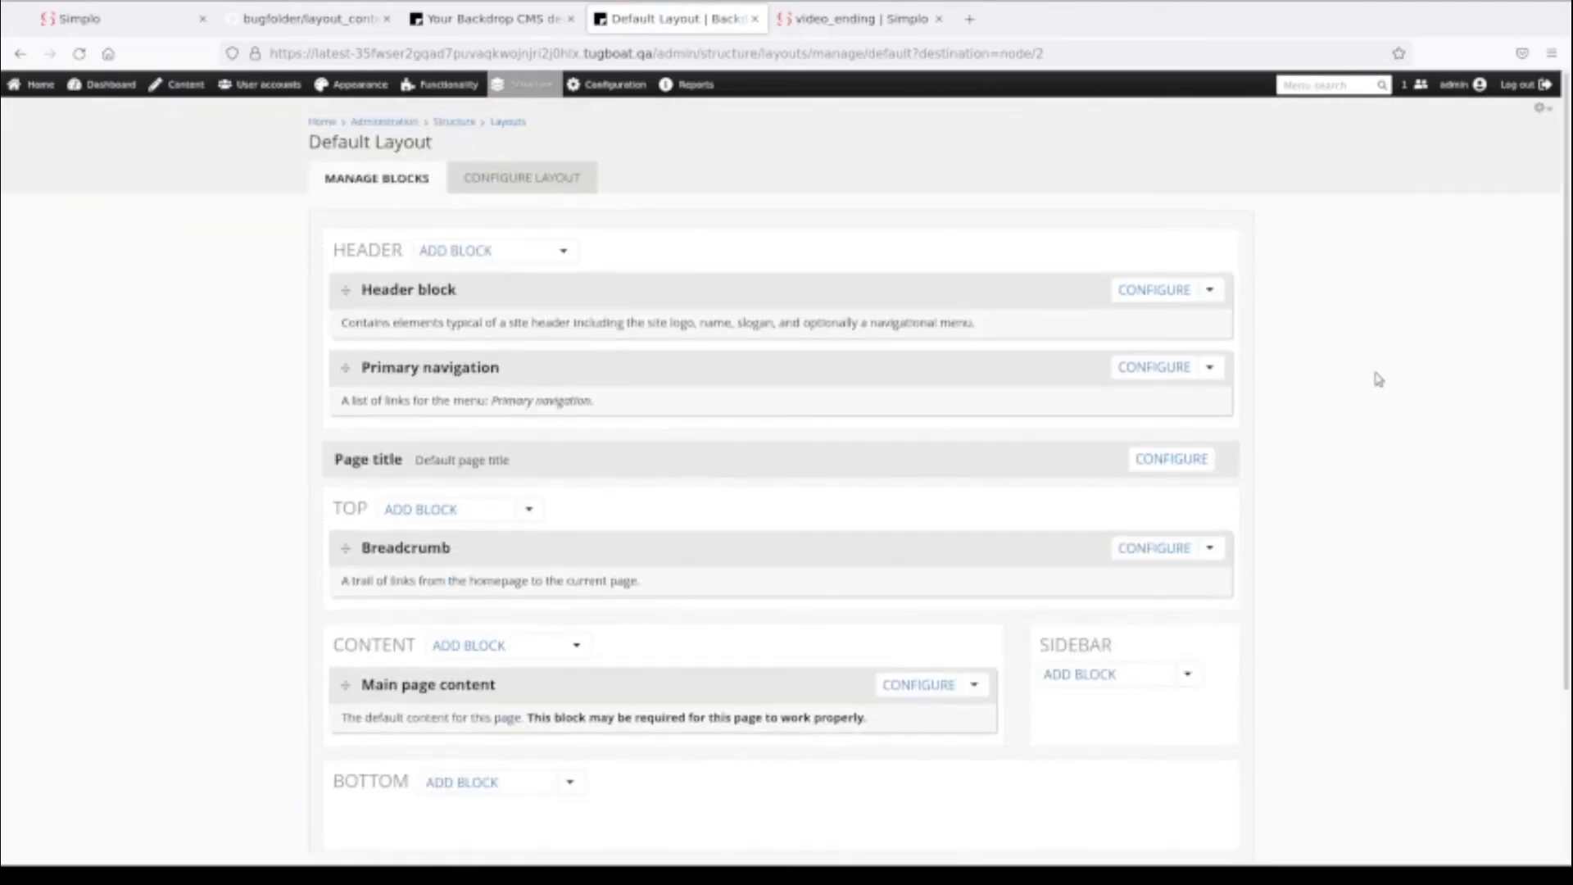
Return to the site's home page and switch to the Simplo video_ending page with the module's repository and discussion links
left_click(40, 89)
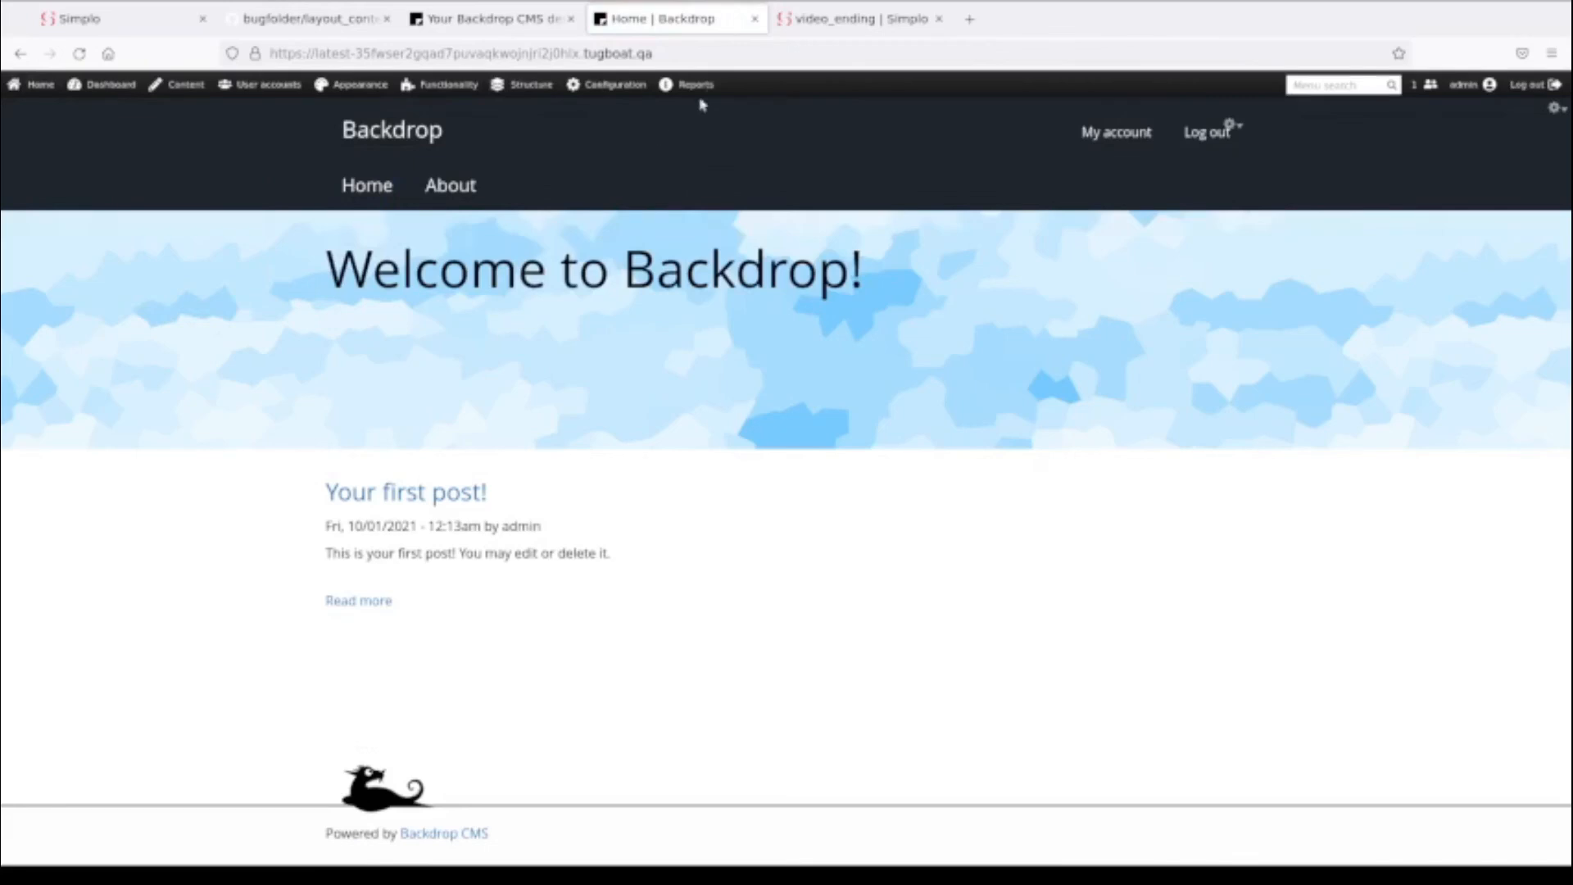
left_click(863, 24)
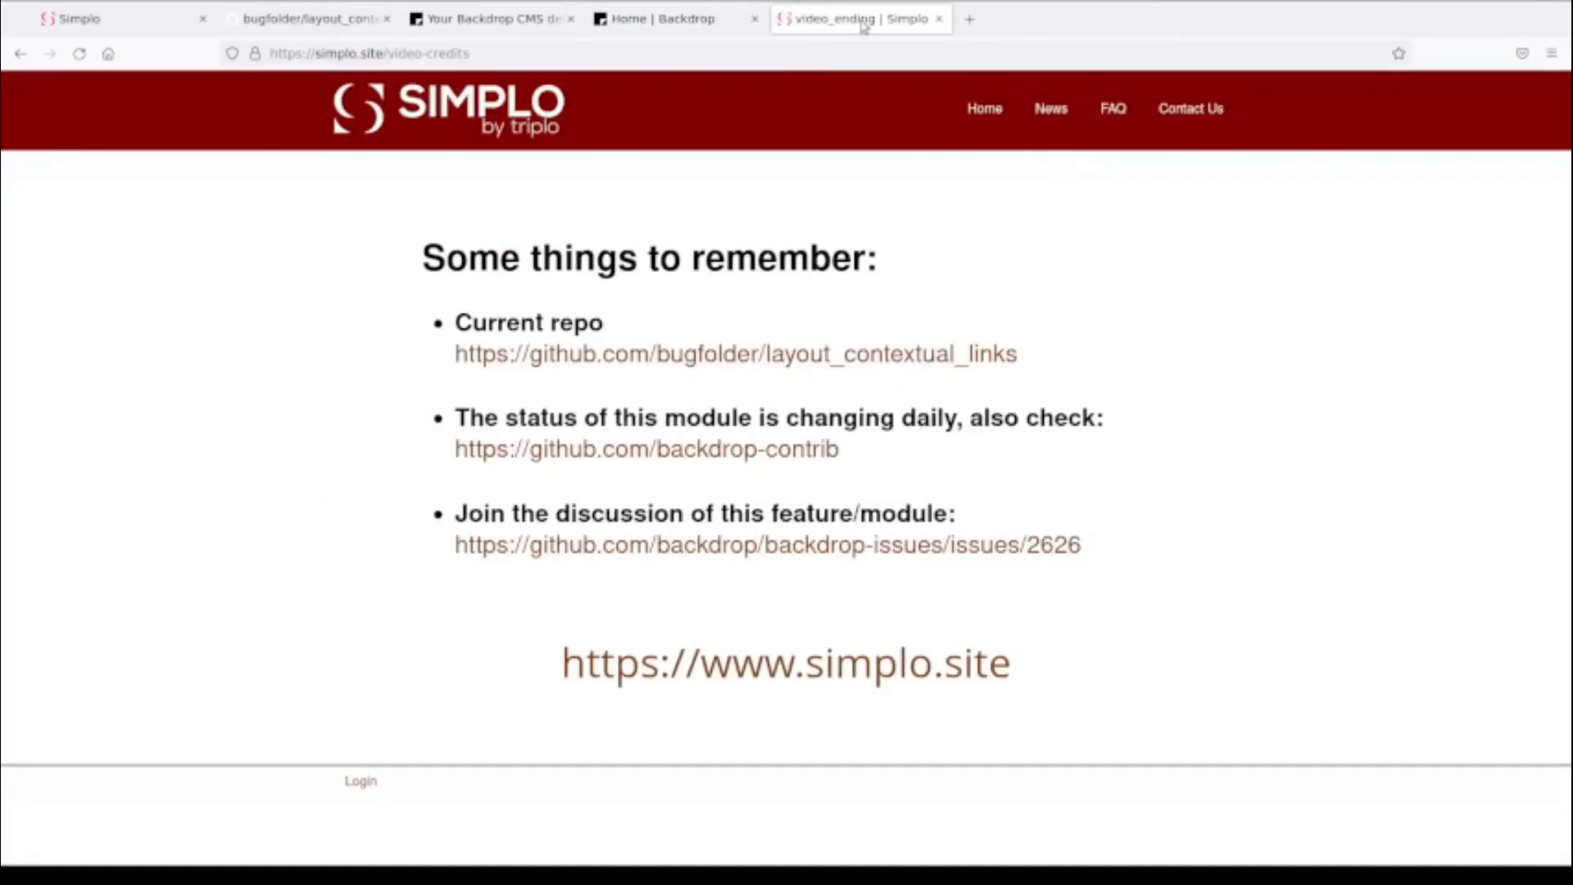